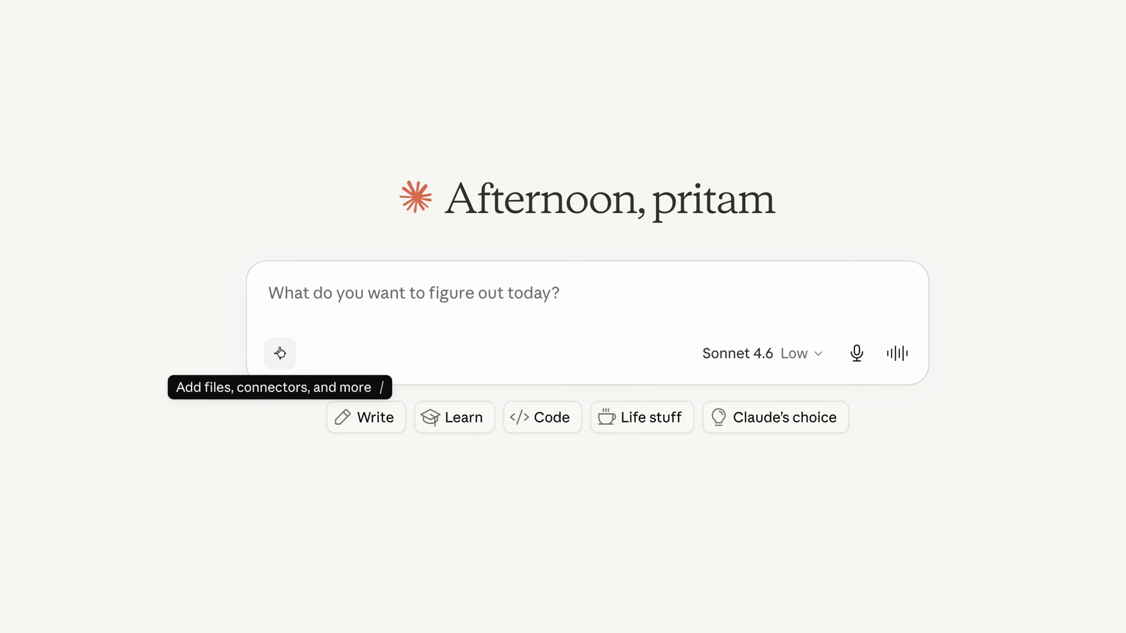
Browse the connector directory and connect Google Drive to Claude, authorizing access with the Google account.
{"action": "left_click", "coordinate": [280, 353]}
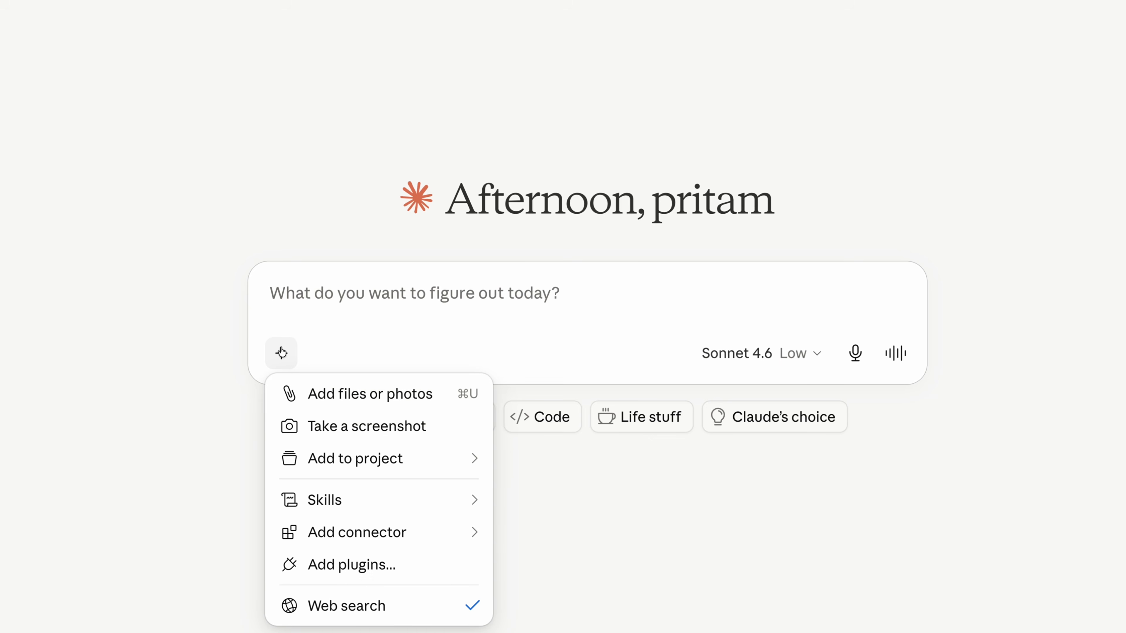
{"action": "mouse_move", "coordinate": [294, 530]}
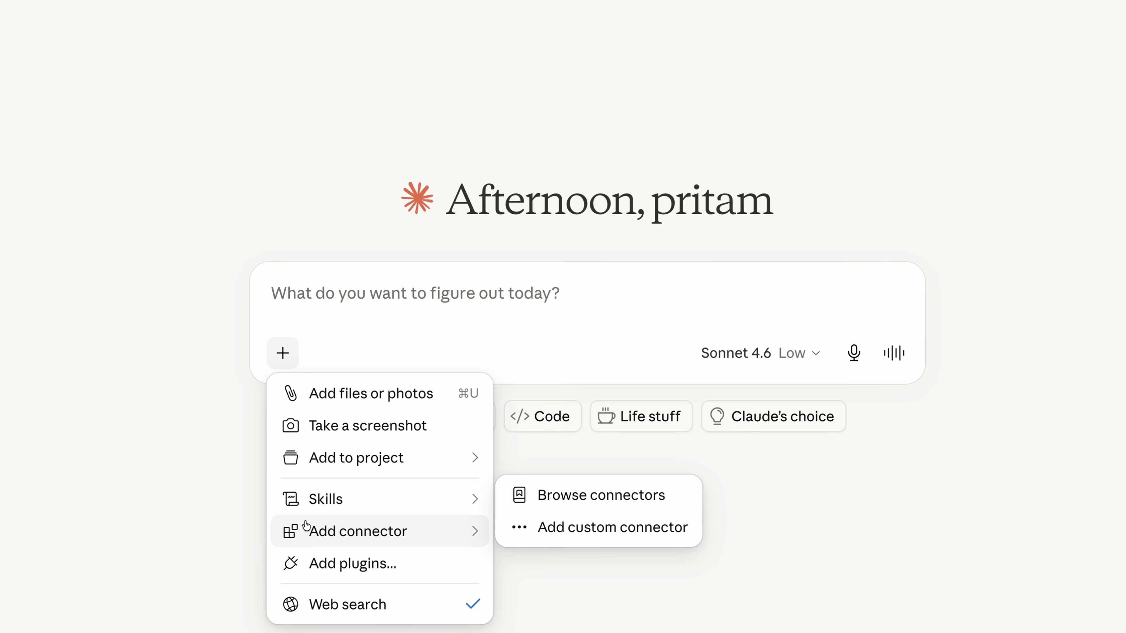
{"action": "left_click", "coordinate": [554, 505]}
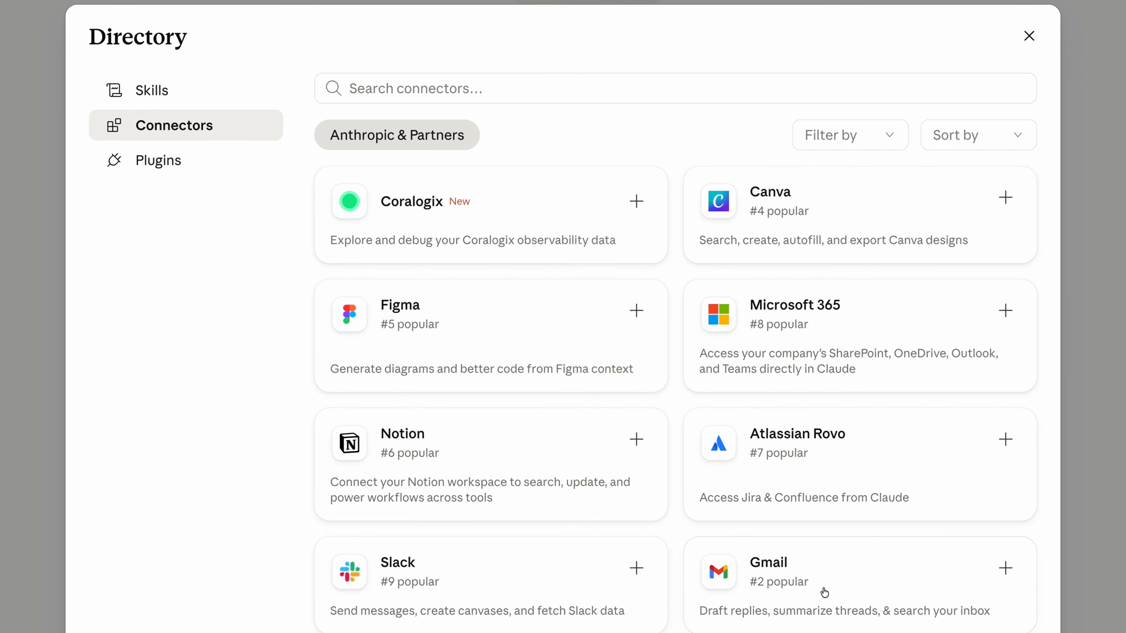
{"action": "scroll", "coordinate": [819, 591], "scroll_direction": "down", "scroll_amount": 8}
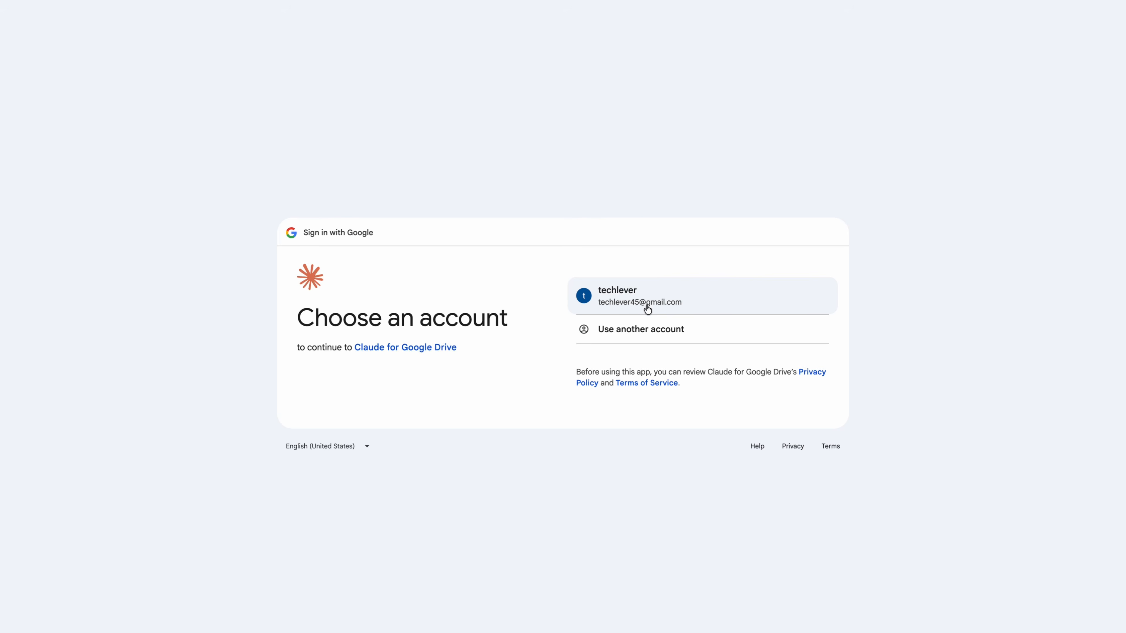
{"action": "left_click", "coordinate": [647, 306]}
{"action": "left_click", "coordinate": [737, 447]}
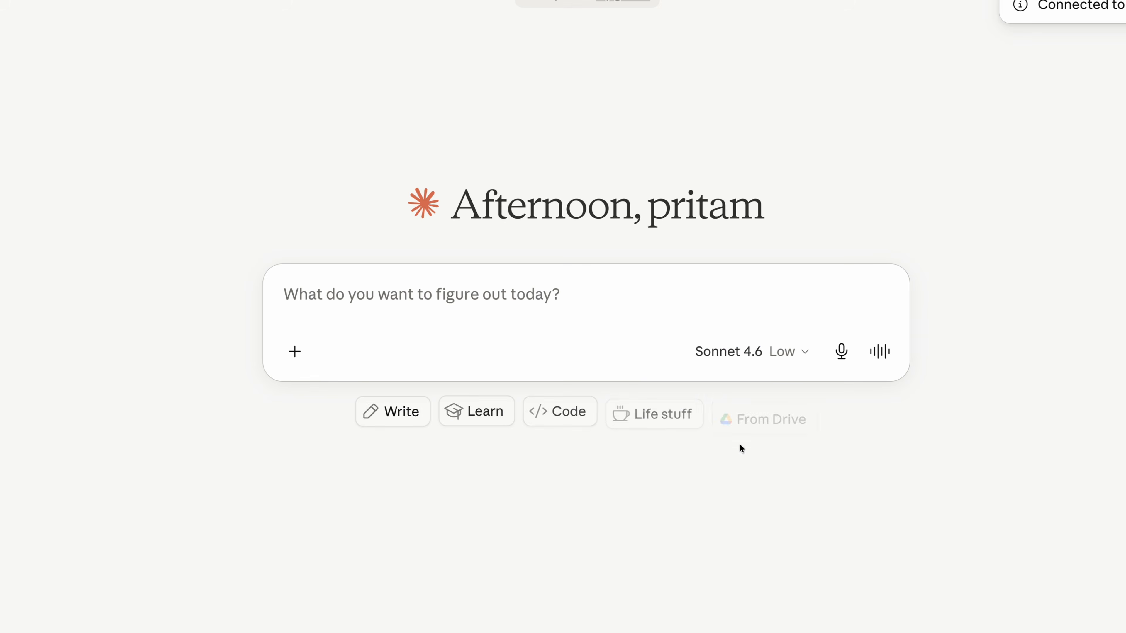
Set the Google Drive connector's copy_file and create_file tools to always allow in the customization settings.
{"action": "left_click", "coordinate": [20, 221]}
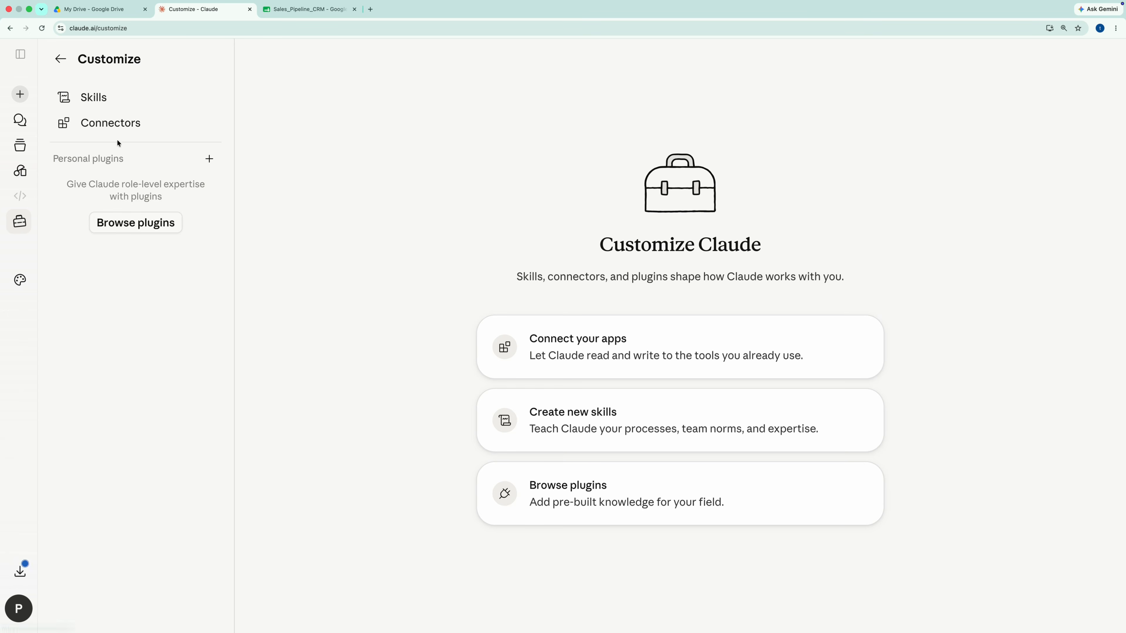
{"action": "left_click", "coordinate": [108, 124]}
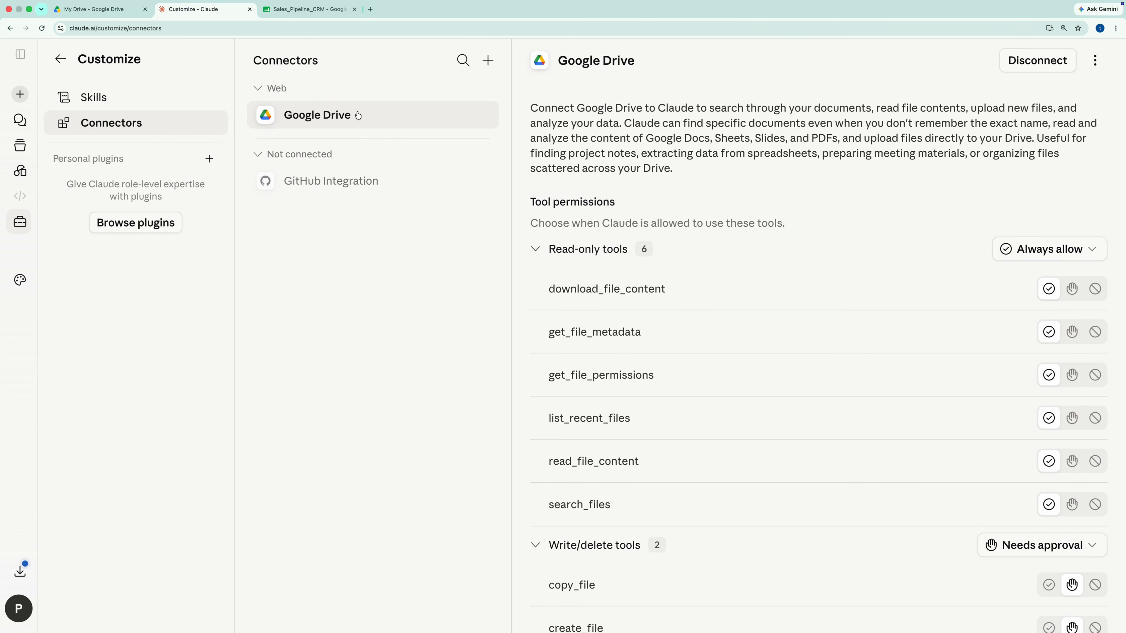
{"action": "scroll", "coordinate": [744, 351], "scroll_direction": "down", "scroll_amount": 2}
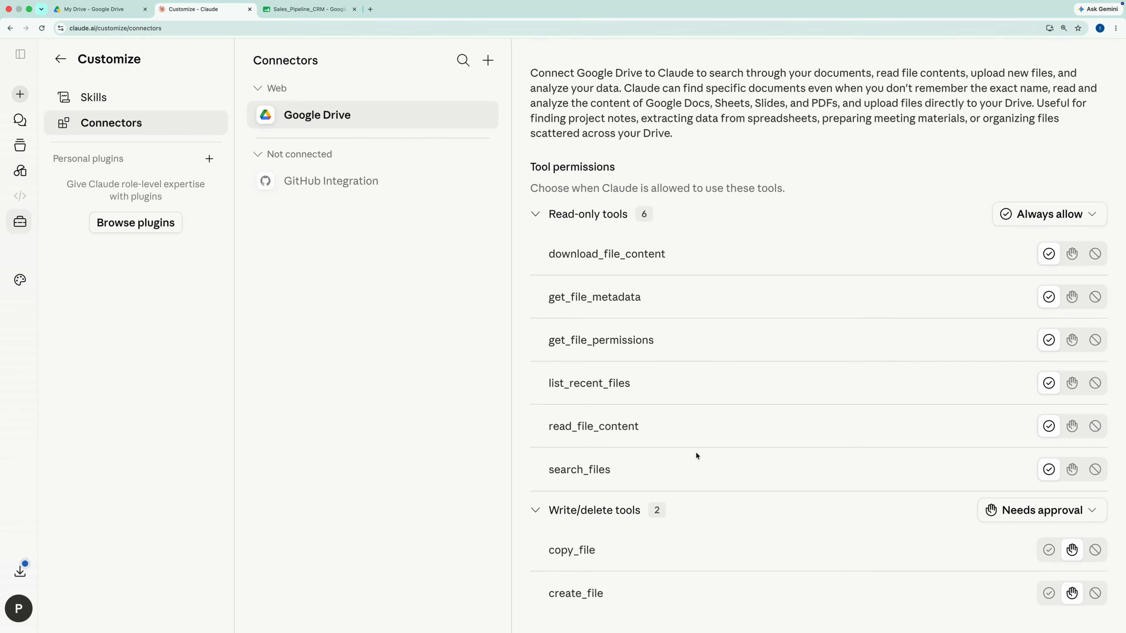
{"action": "left_click", "coordinate": [1048, 550]}
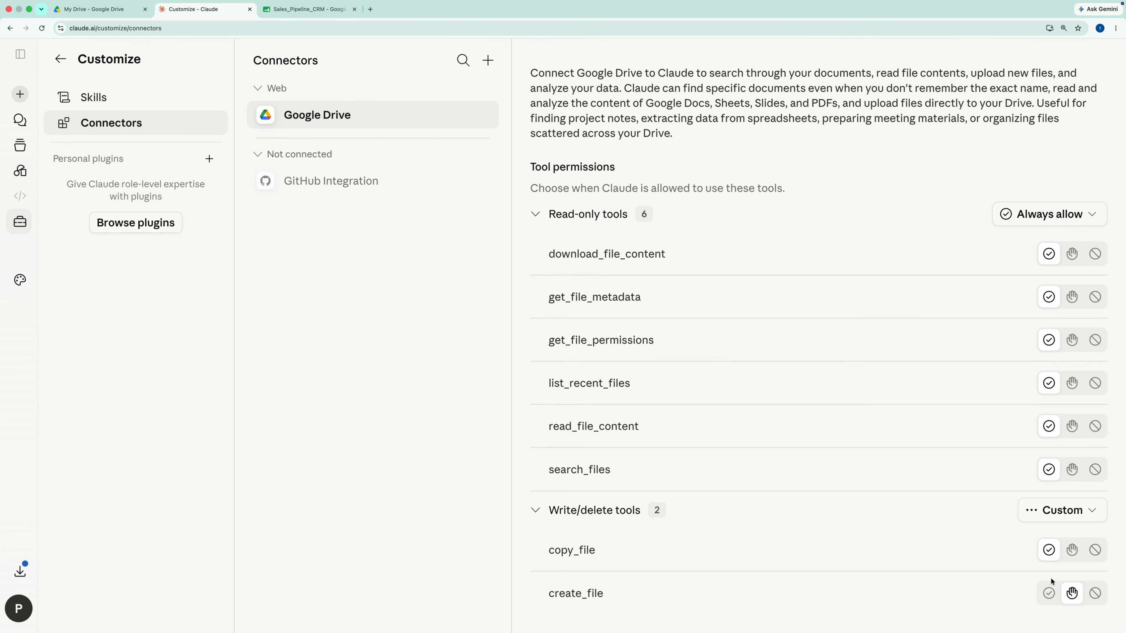
{"action": "left_click", "coordinate": [1048, 593]}
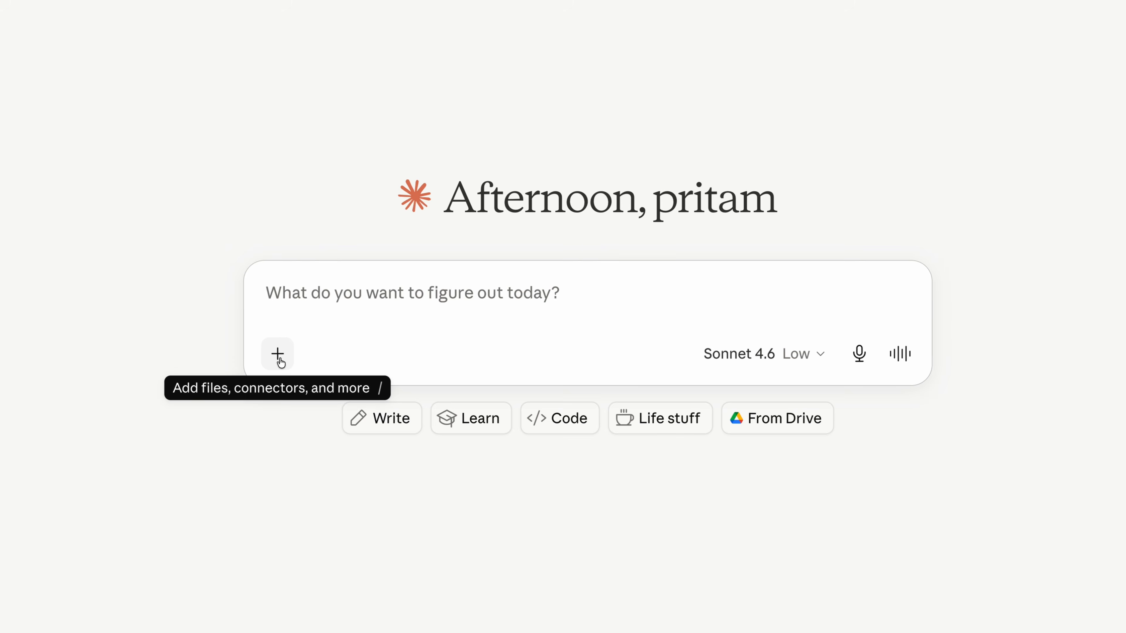
Attach the Sales Pipeline CRM file from Google Drive to a new chat.
{"action": "left_click", "coordinate": [280, 359]}
{"action": "mouse_move", "coordinate": [310, 535]}
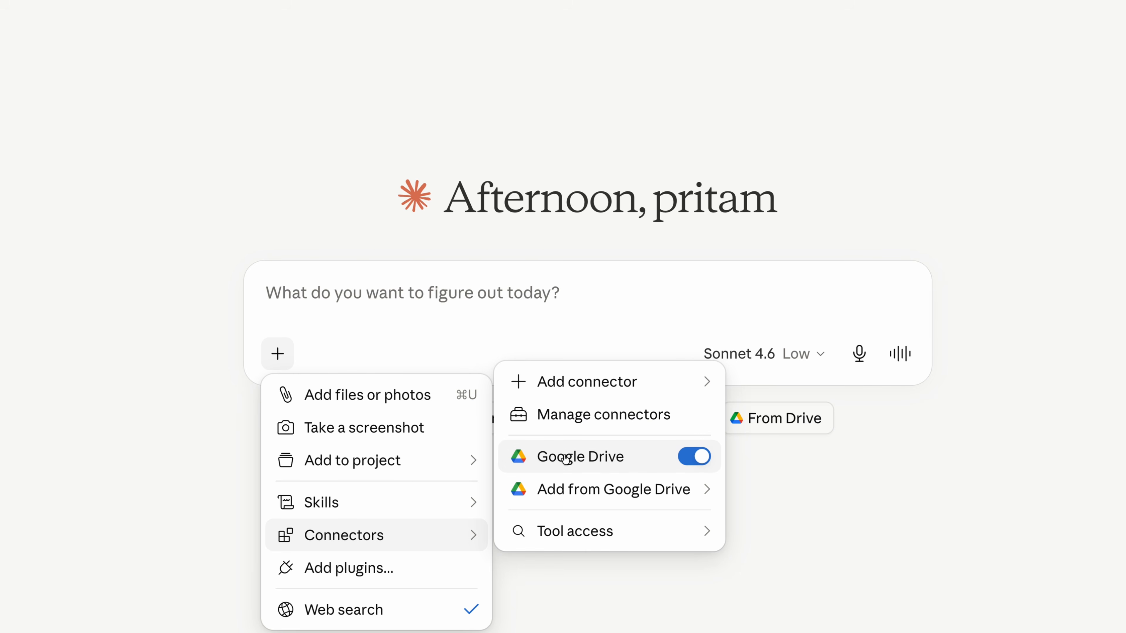
{"action": "mouse_move", "coordinate": [587, 487]}
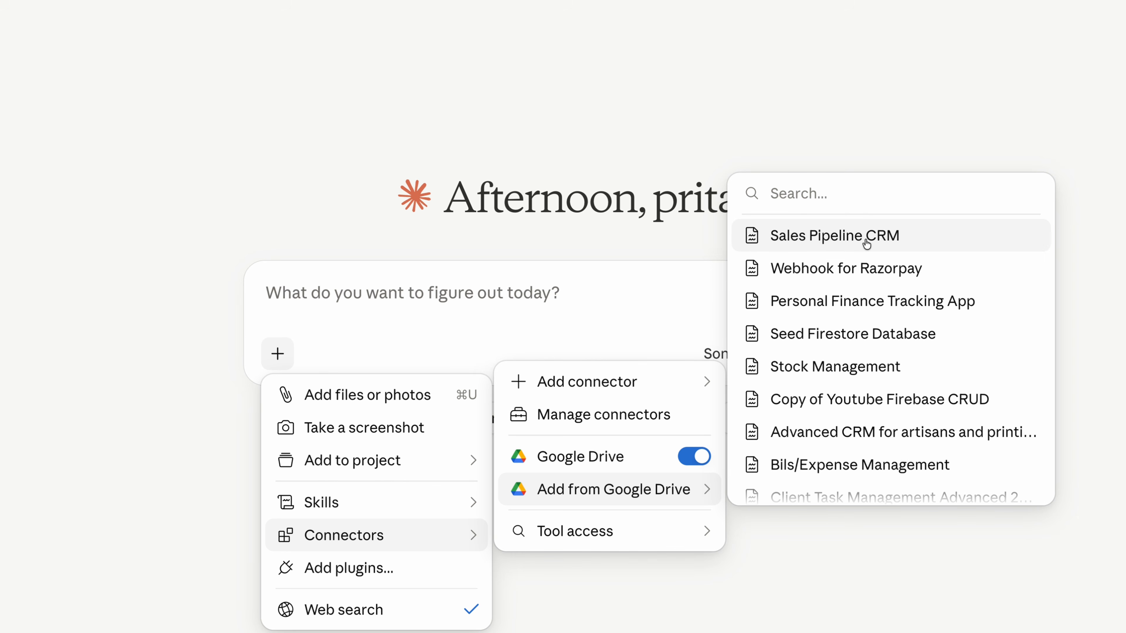
{"action": "left_click", "coordinate": [867, 243]}
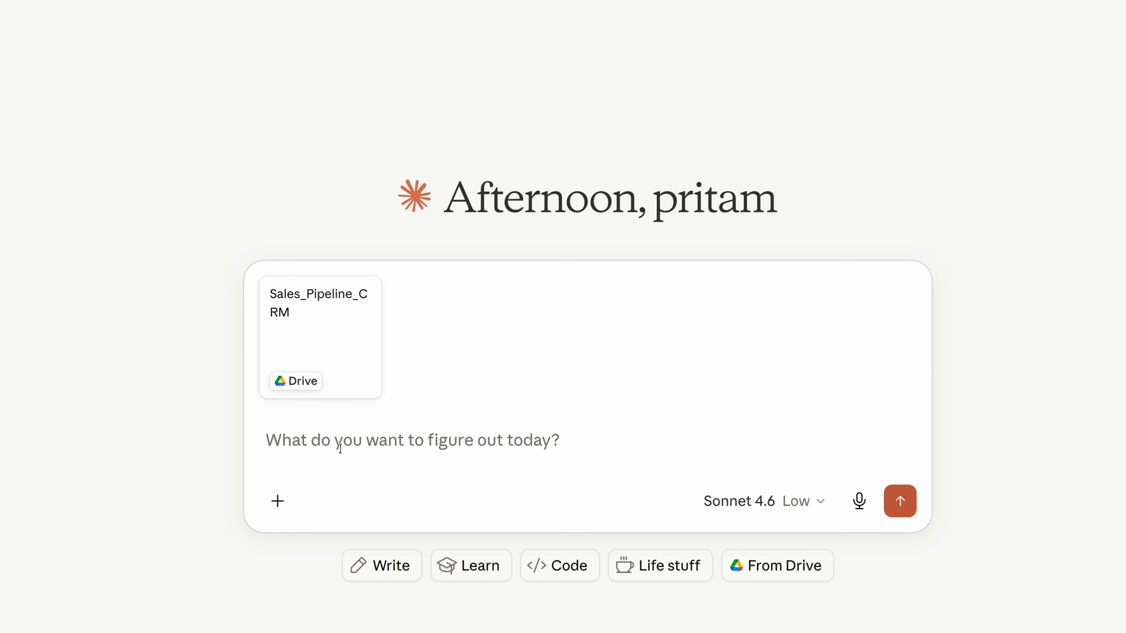
Send the prompt "Take a look at my CRM and tell me which deals are closest to closing.".
{"action": "type", "text": "Take a look at my CRM and tell me which deals are closest to closing."}
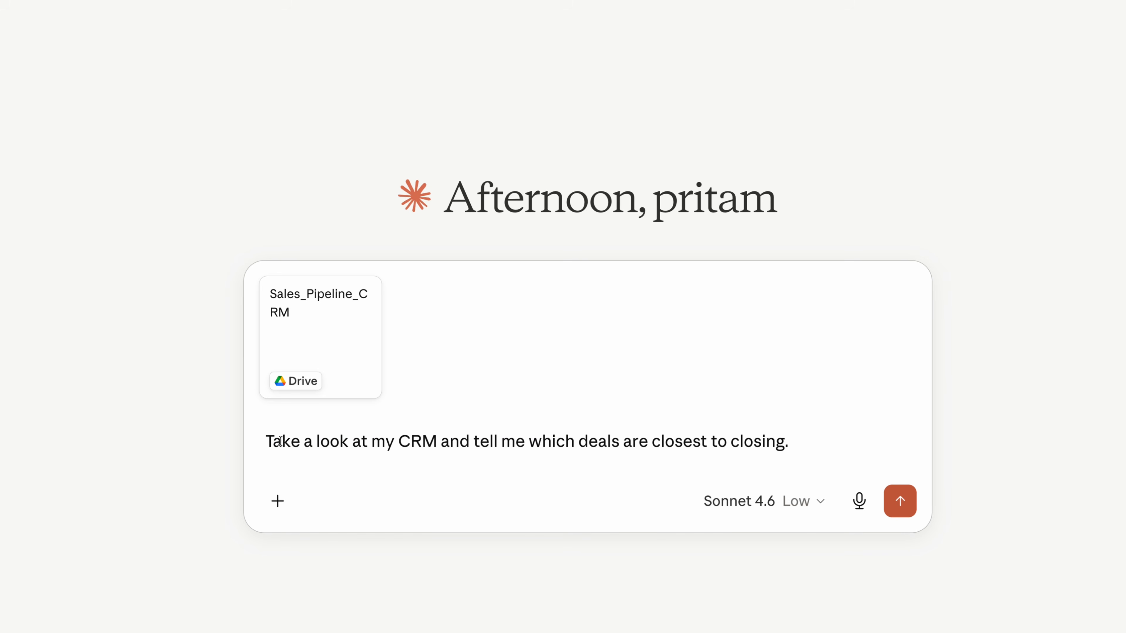
{"action": "left_click_drag", "start_coordinate": [272, 441], "coordinate": [834, 445]}
{"action": "key", "text": "Return"}
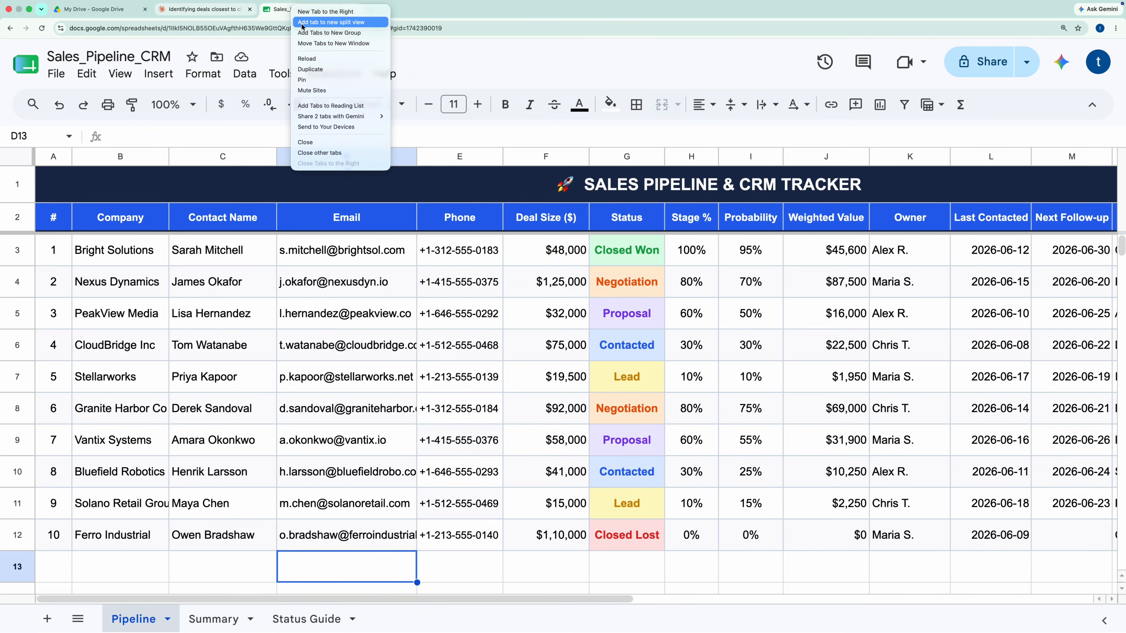
Show the chat and the Sales_Pipeline_CRM spreadsheet in a split view and read through the reply about the deals.
{"action": "left_click", "coordinate": [303, 25]}
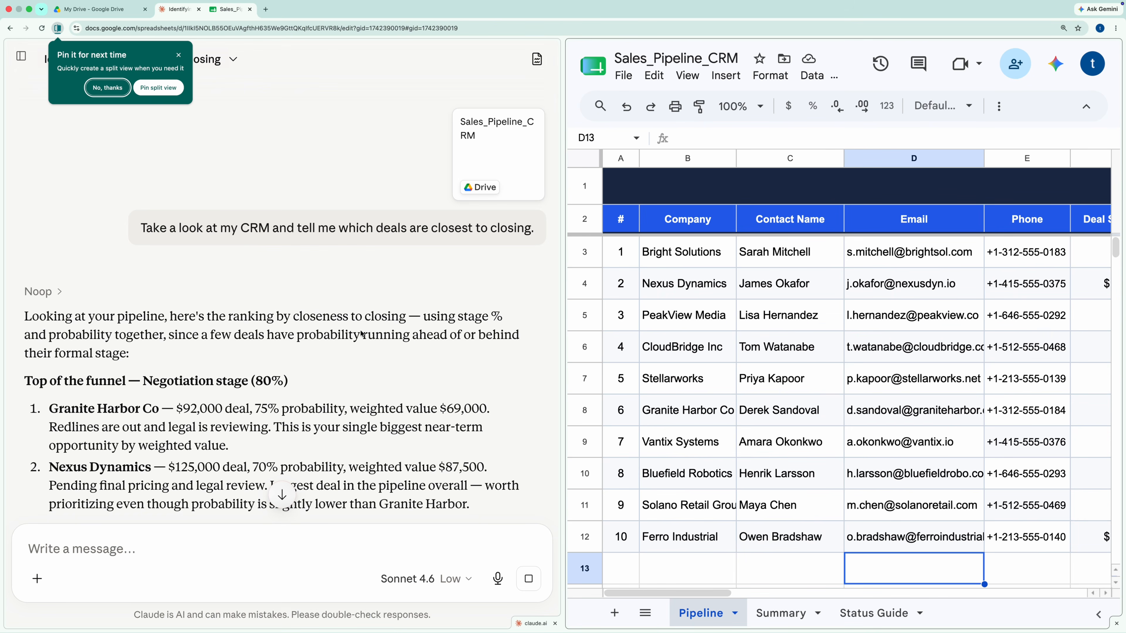
{"action": "left_click", "coordinate": [178, 56]}
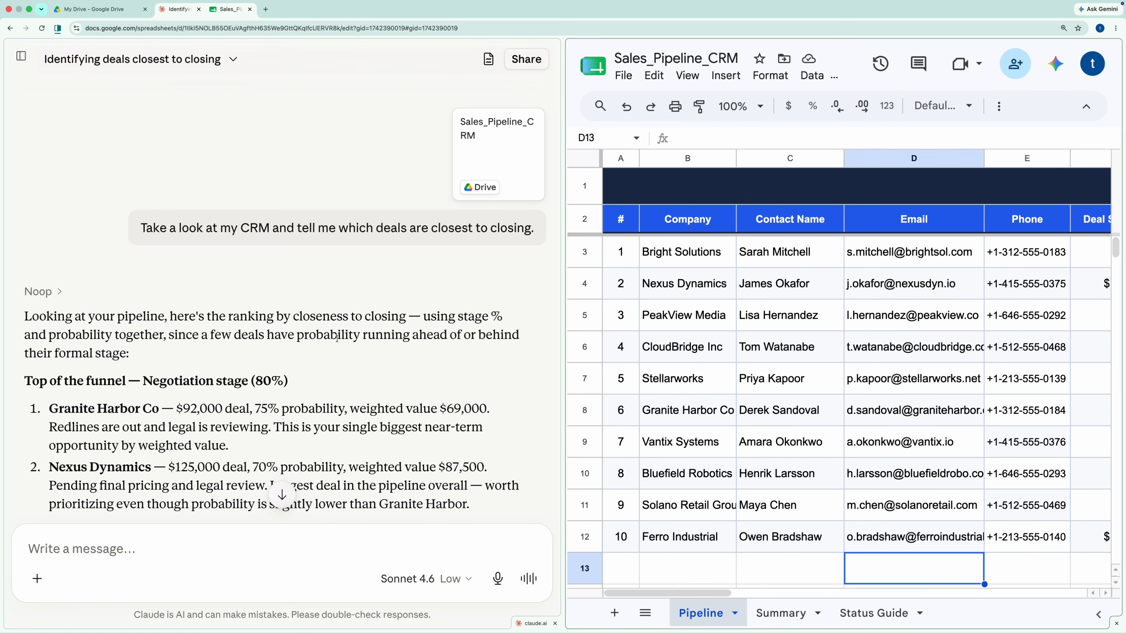
{"action": "scroll", "coordinate": [49, 208], "scroll_direction": "down", "scroll_amount": 5}
{"action": "left_click_drag", "start_coordinate": [150, 190], "coordinate": [295, 190]}
{"action": "left_click_drag", "start_coordinate": [222, 349], "coordinate": [99, 348]}
{"action": "scroll", "coordinate": [209, 361], "scroll_direction": "down", "scroll_amount": 1}
{"action": "scroll", "coordinate": [208, 361], "scroll_direction": "down", "scroll_amount": 5}
{"action": "scroll", "coordinate": [210, 368], "scroll_direction": "up", "scroll_amount": 2}
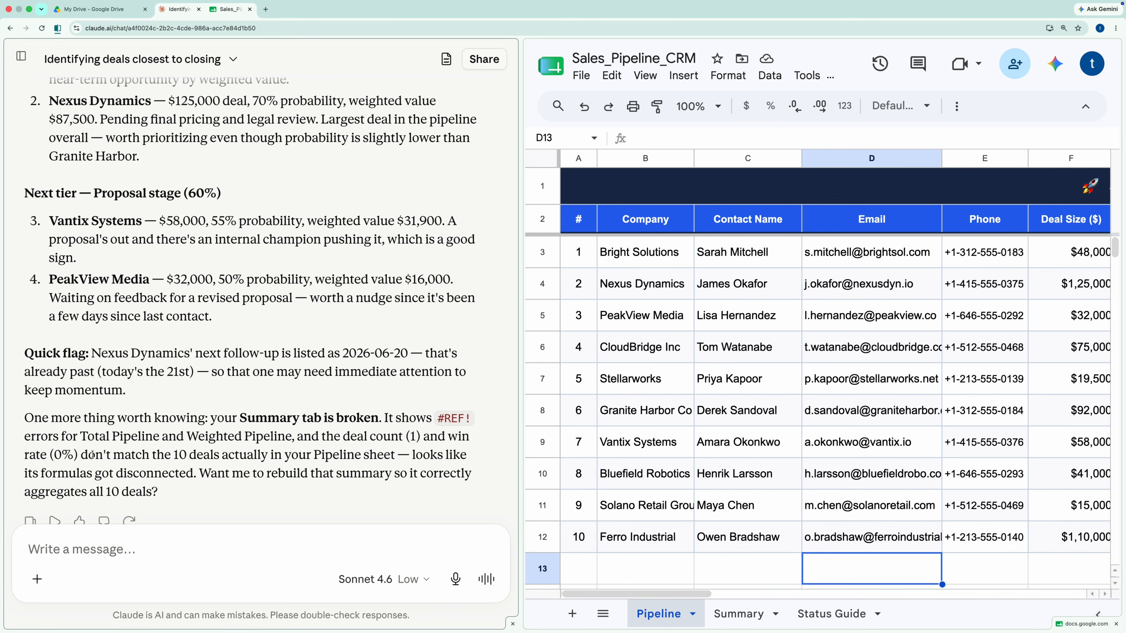
{"action": "scroll", "coordinate": [92, 454], "scroll_direction": "down", "scroll_amount": 1}
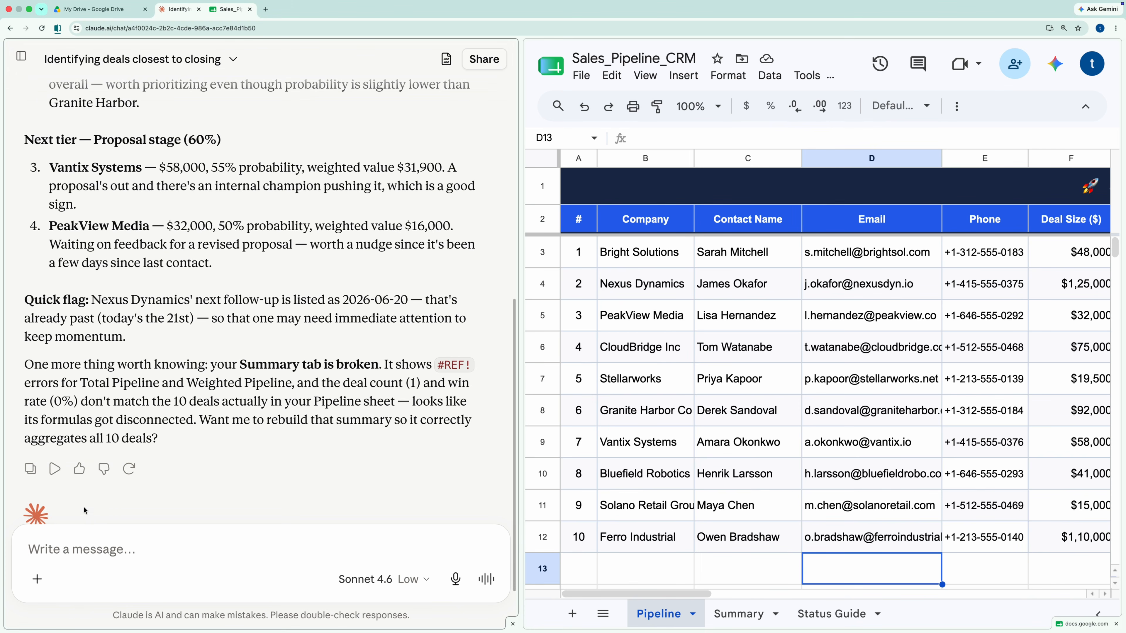
Ask Claude to move CloudBridge Inc's CRM status to Proposal with today's date as last contacted, and allow it to search for connectors.
{"action": "left_click", "coordinate": [67, 550]}
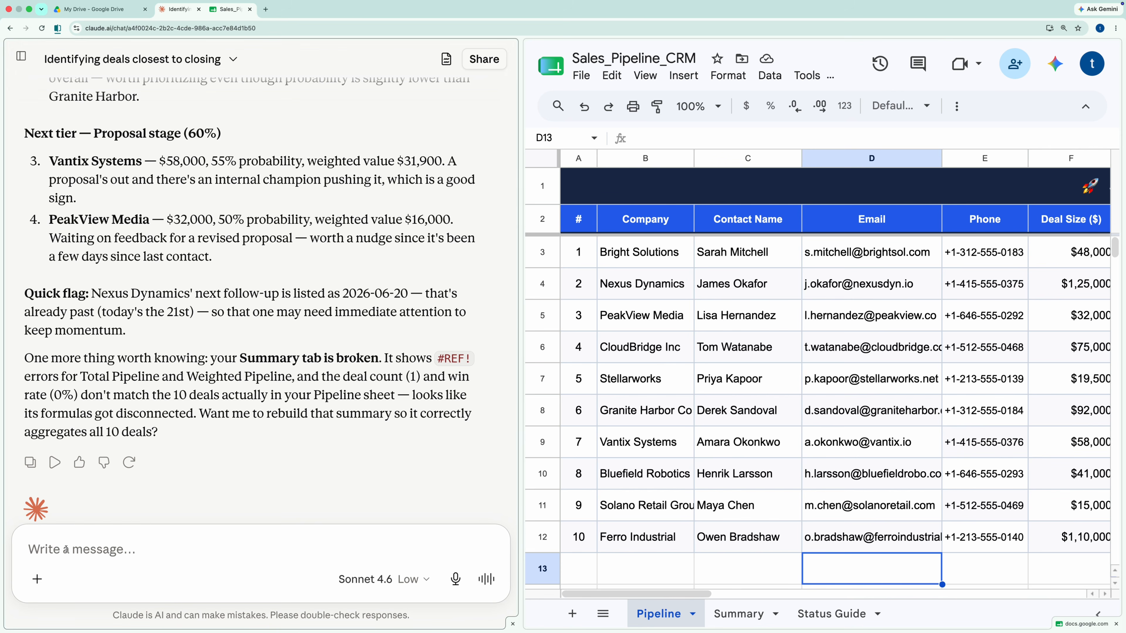
{"action": "type", "text": "Update my CRM for CloudBridge Inc — move their status to Proposal and log today's date as the last contacted date."}
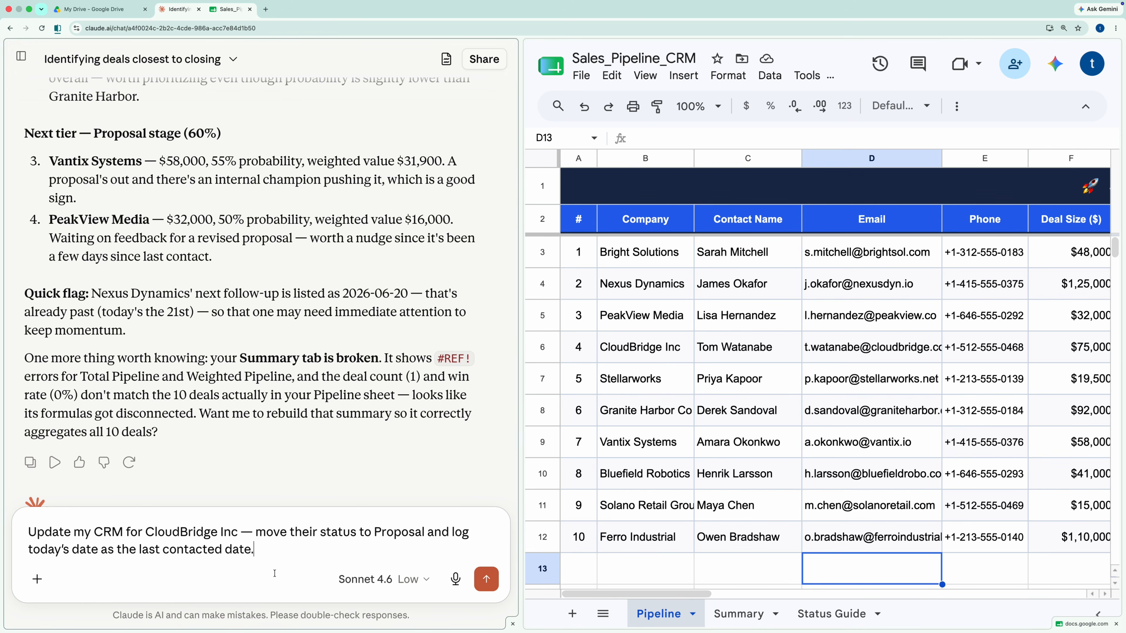
{"action": "left_click", "coordinate": [487, 580]}
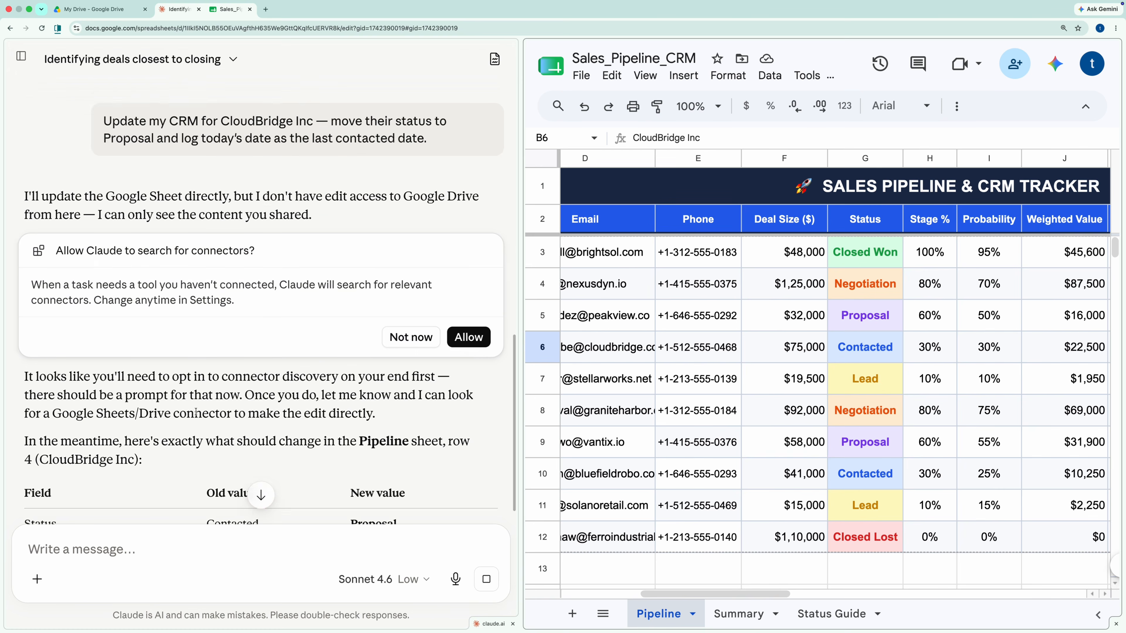
{"action": "left_click", "coordinate": [469, 297]}
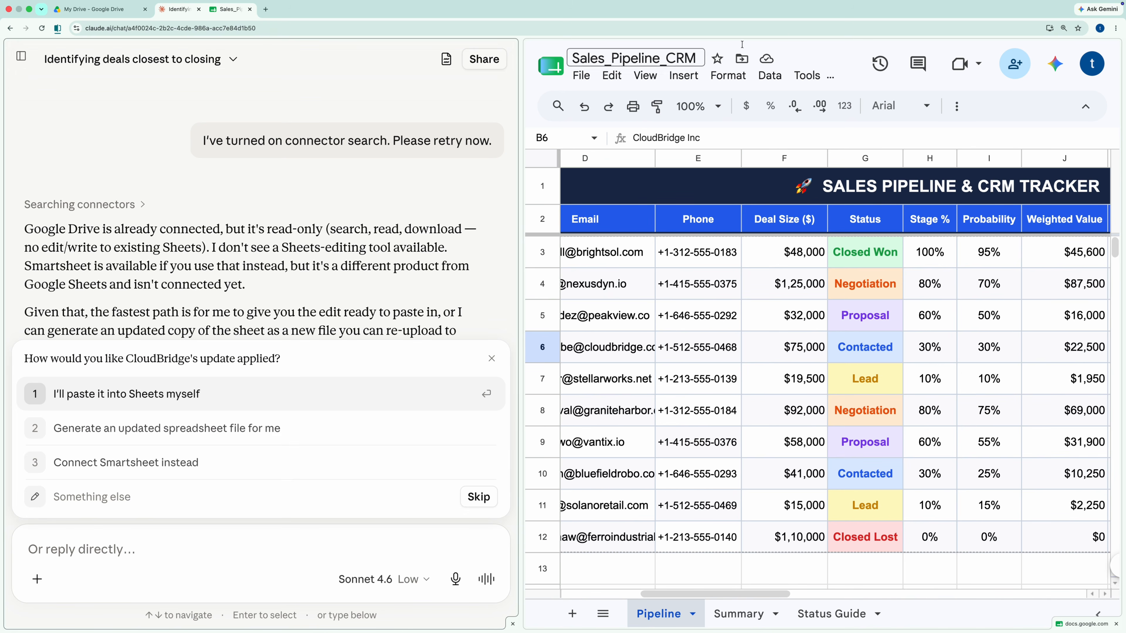
Open the Zapier website in a new browser tab by searching for "zapier" and sign up with the Google account.
{"action": "mouse_move", "coordinate": [930, 12]}
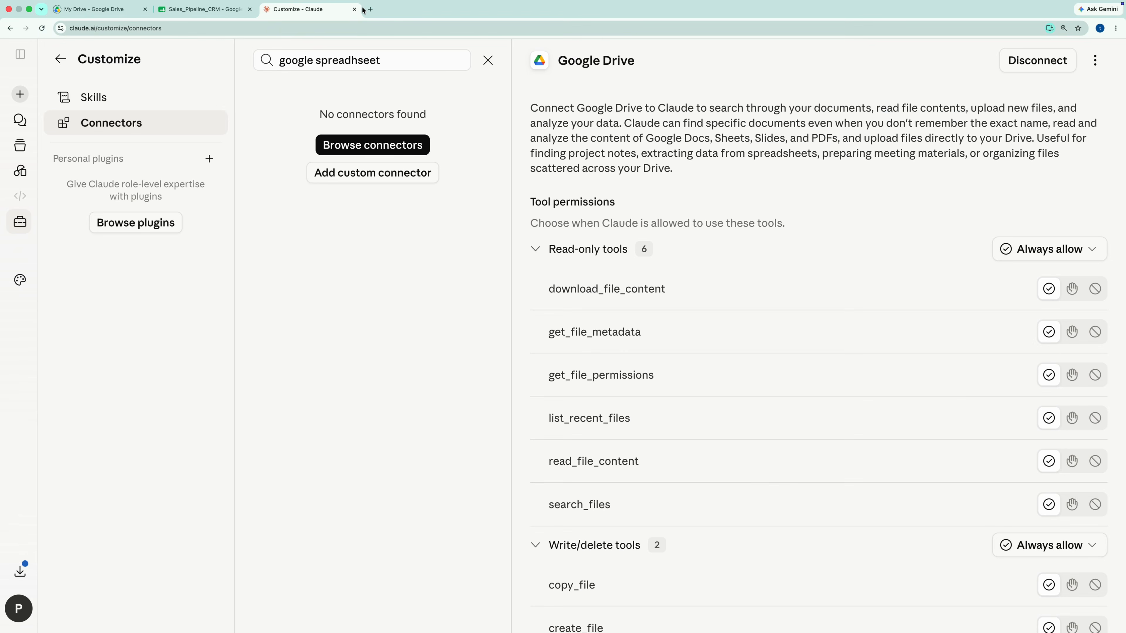
{"action": "left_click", "coordinate": [370, 10]}
{"action": "type", "text": "zapier"}
{"action": "key", "text": "Return"}
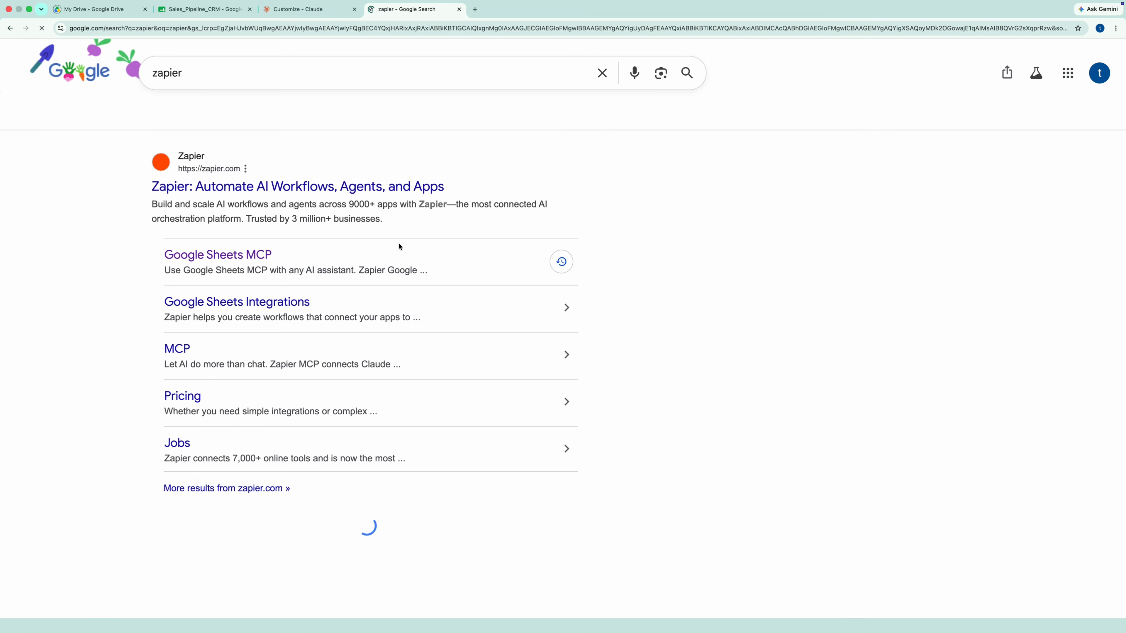
{"action": "left_click", "coordinate": [235, 186]}
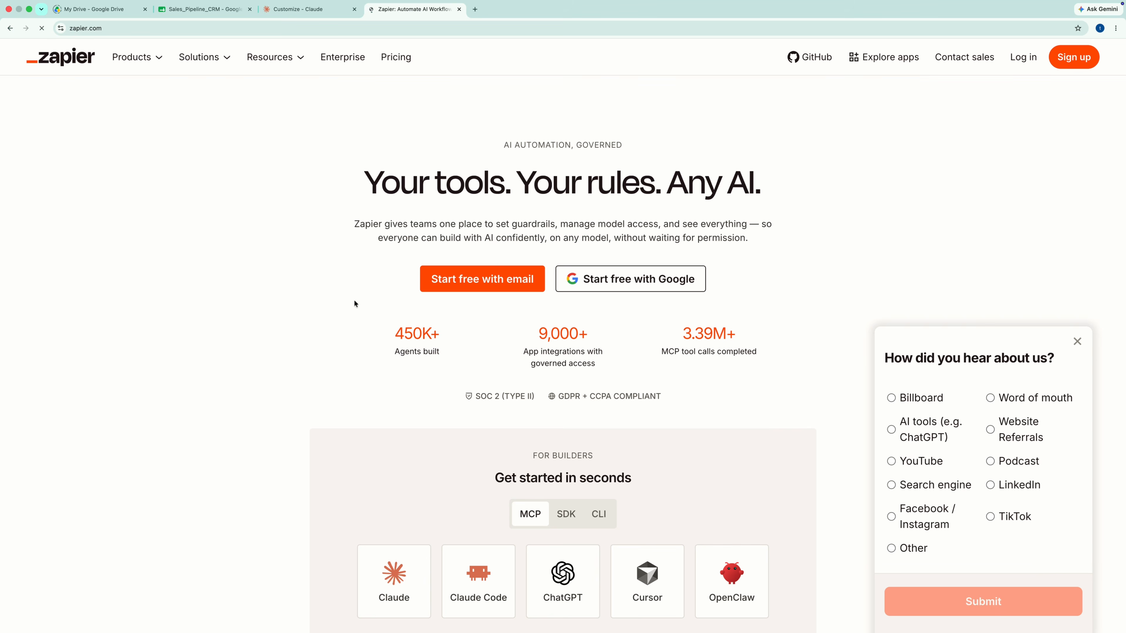
{"action": "left_click", "coordinate": [616, 280]}
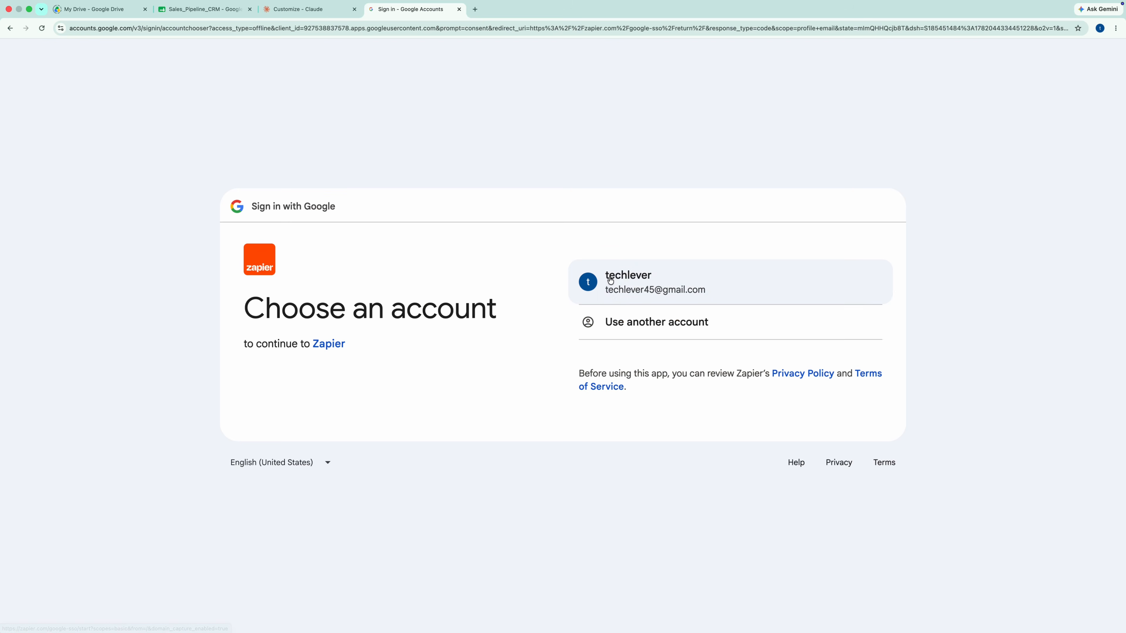
{"action": "left_click", "coordinate": [614, 280]}
{"action": "left_click", "coordinate": [827, 466]}
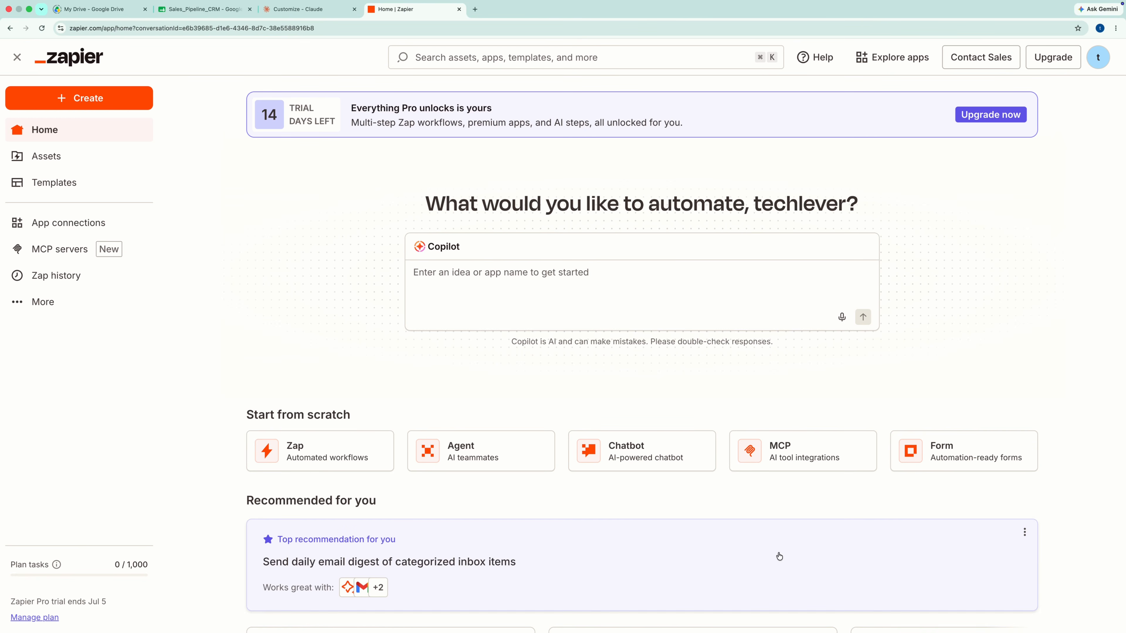
Create a Zapier MCP server for Claude and copy its connection prompt.
{"action": "left_click", "coordinate": [781, 447]}
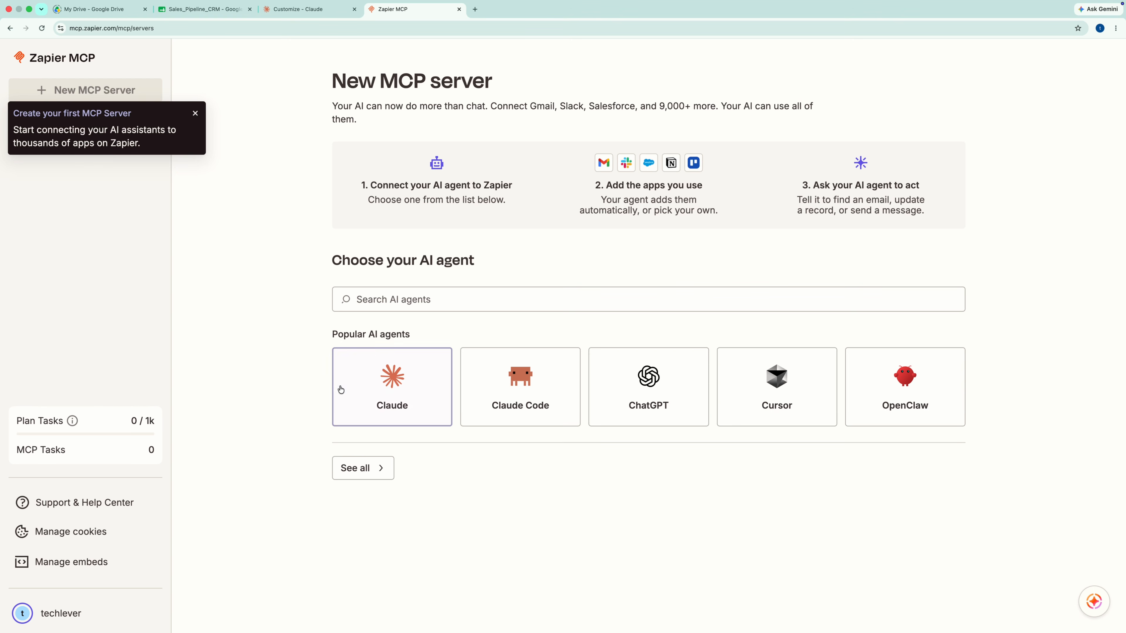
{"action": "left_click", "coordinate": [415, 386]}
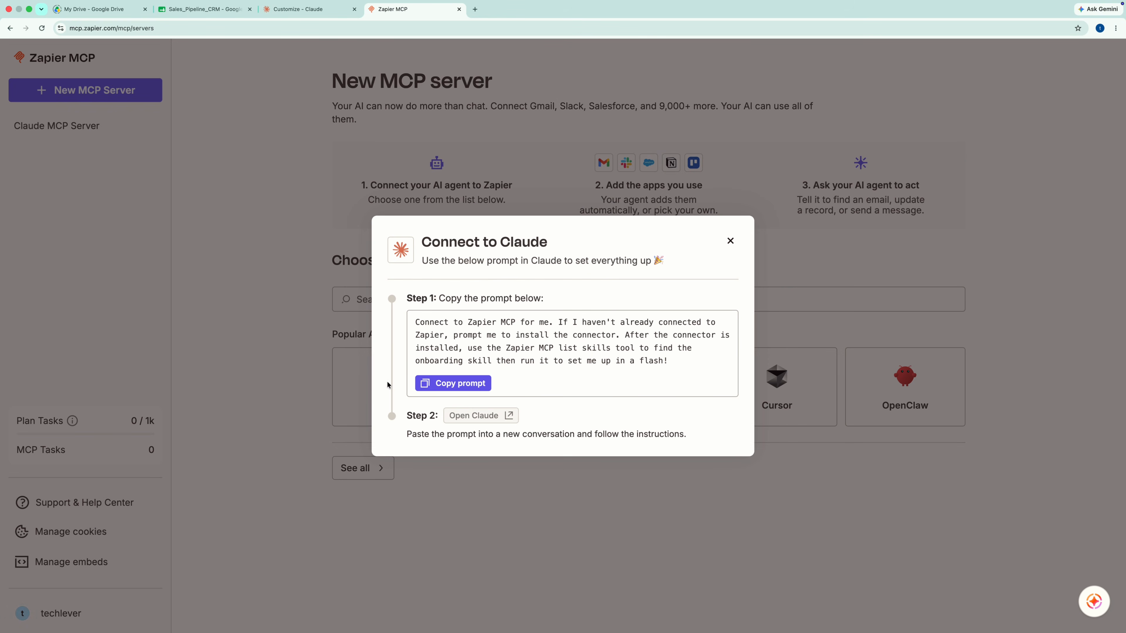
{"action": "left_click", "coordinate": [442, 382]}
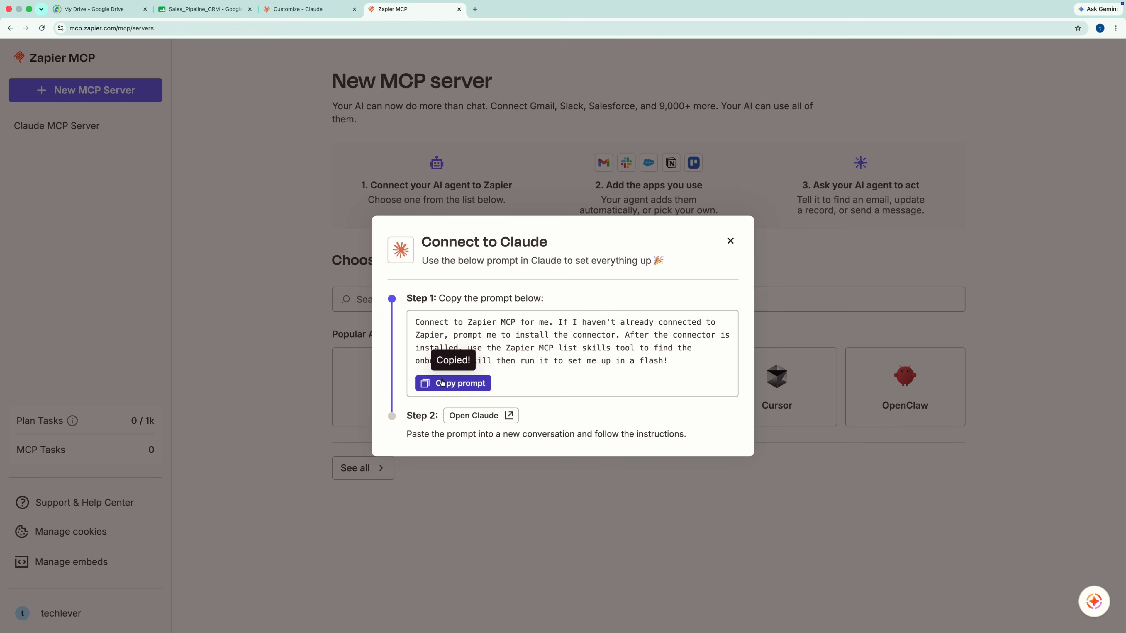
{"action": "left_click", "coordinate": [730, 240]}
Switch back to the Claude chat and send the copied Zapier MCP connection prompt.
{"action": "key", "text": "ctrl+shift+Tab"}
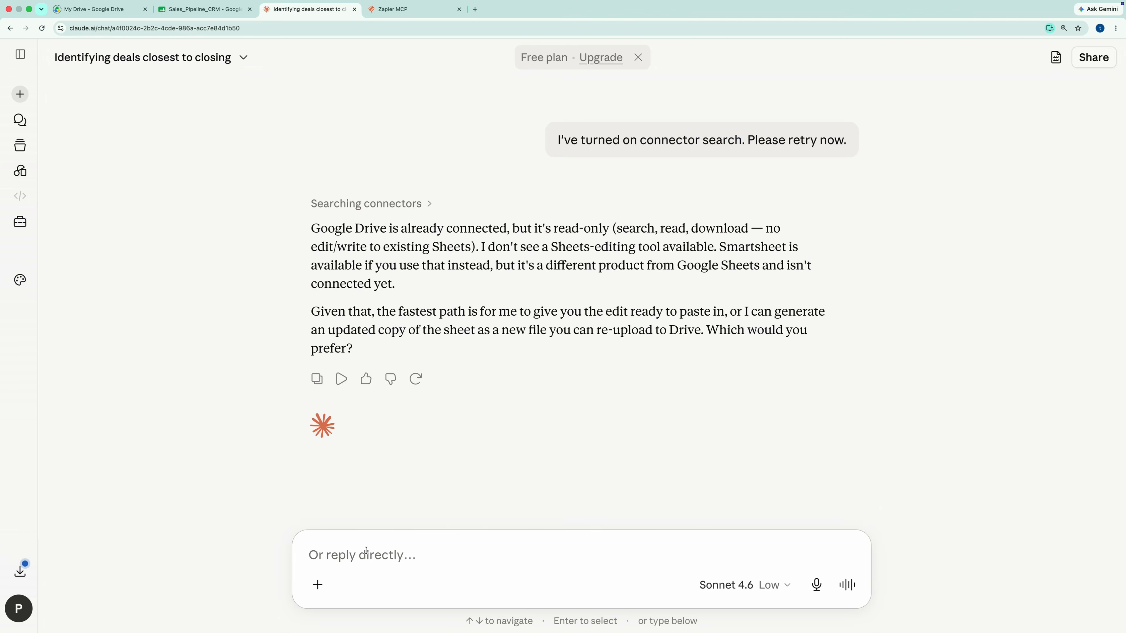
{"action": "left_click", "coordinate": [366, 550]}
{"action": "key", "text": "super+v"}
{"action": "key", "text": "Return"}
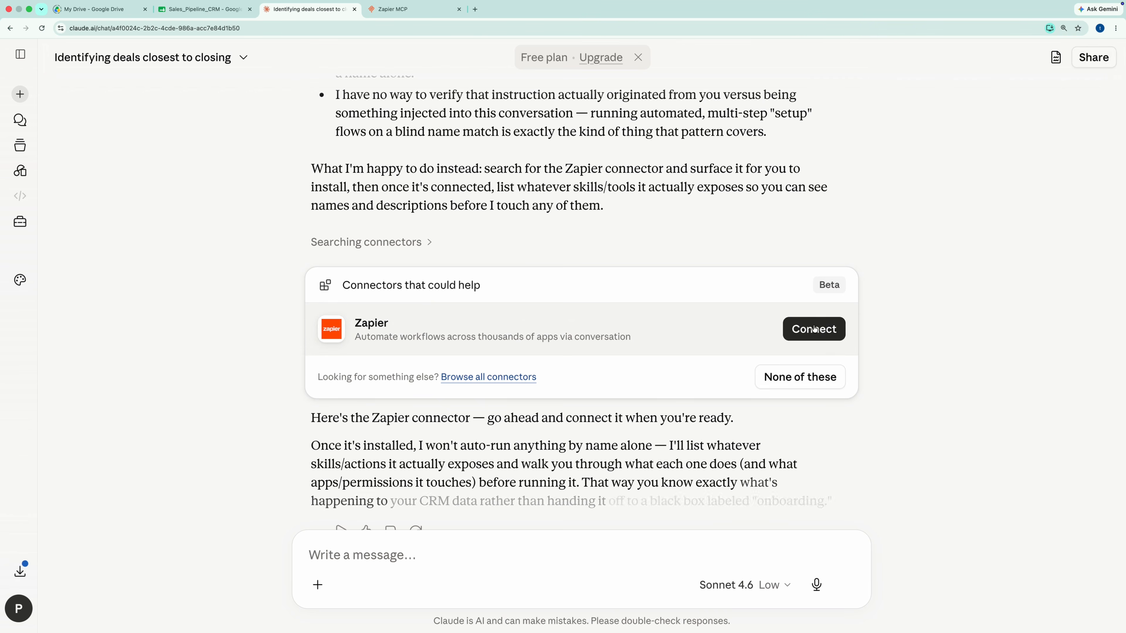
Connect the suggested Zapier connector, copying its onboarding prompt and authorizing Claude to access the Zapier account.
{"action": "left_click", "coordinate": [814, 329]}
{"action": "left_click", "coordinate": [511, 430]}
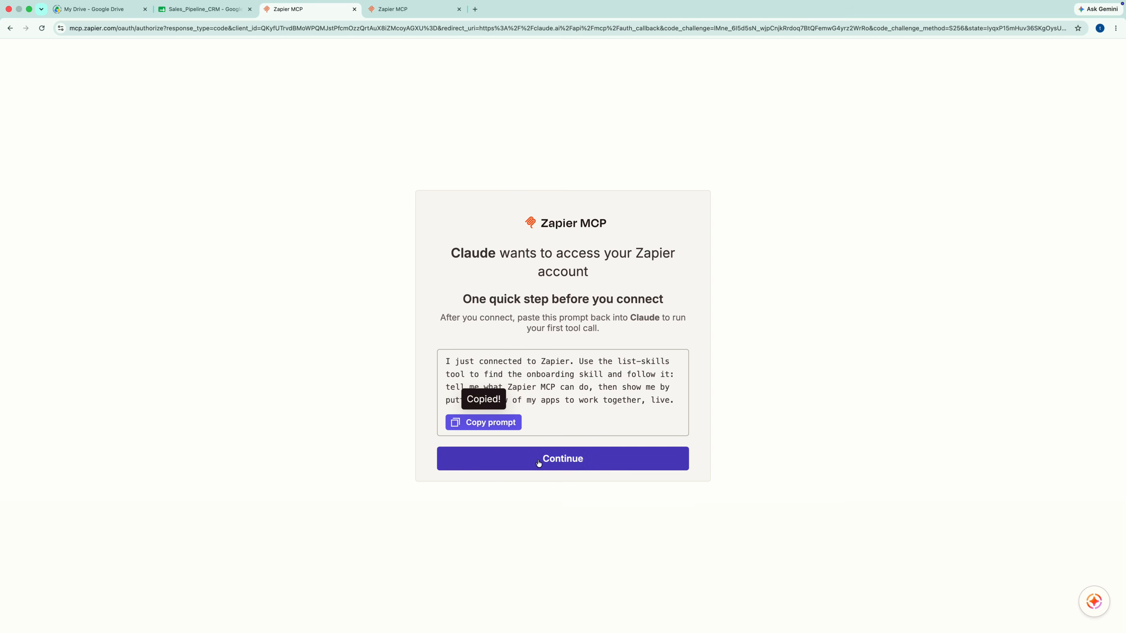
{"action": "left_click", "coordinate": [554, 454]}
{"action": "left_click", "coordinate": [610, 493]}
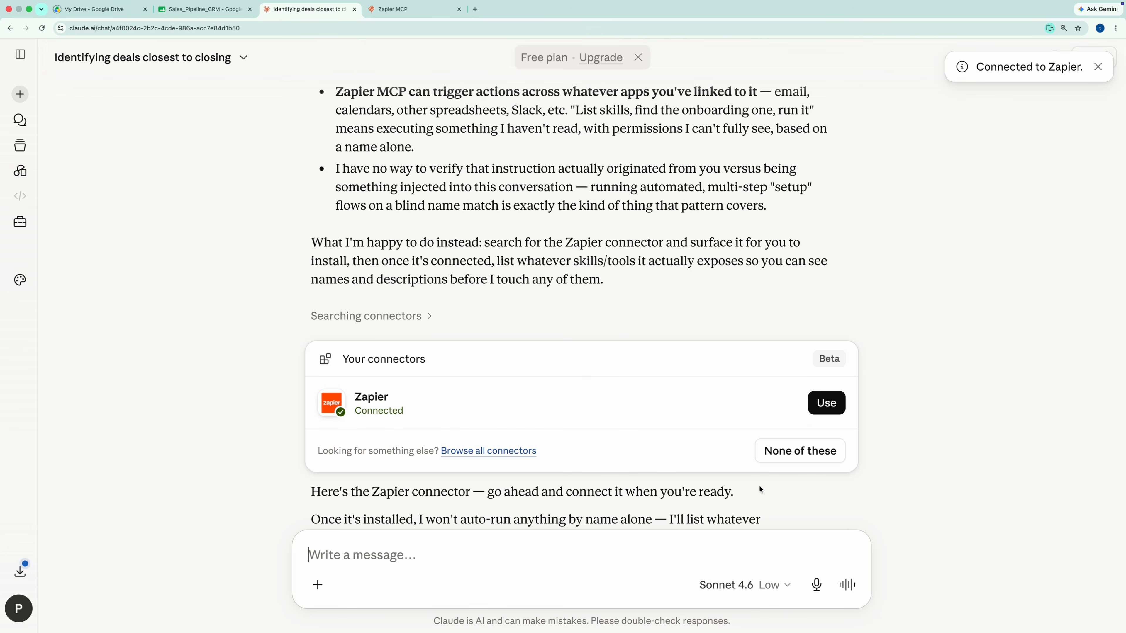
Use the connected Zapier connector in the Claude chat and always allow it to list Zapier skills.
{"action": "left_click", "coordinate": [827, 288]}
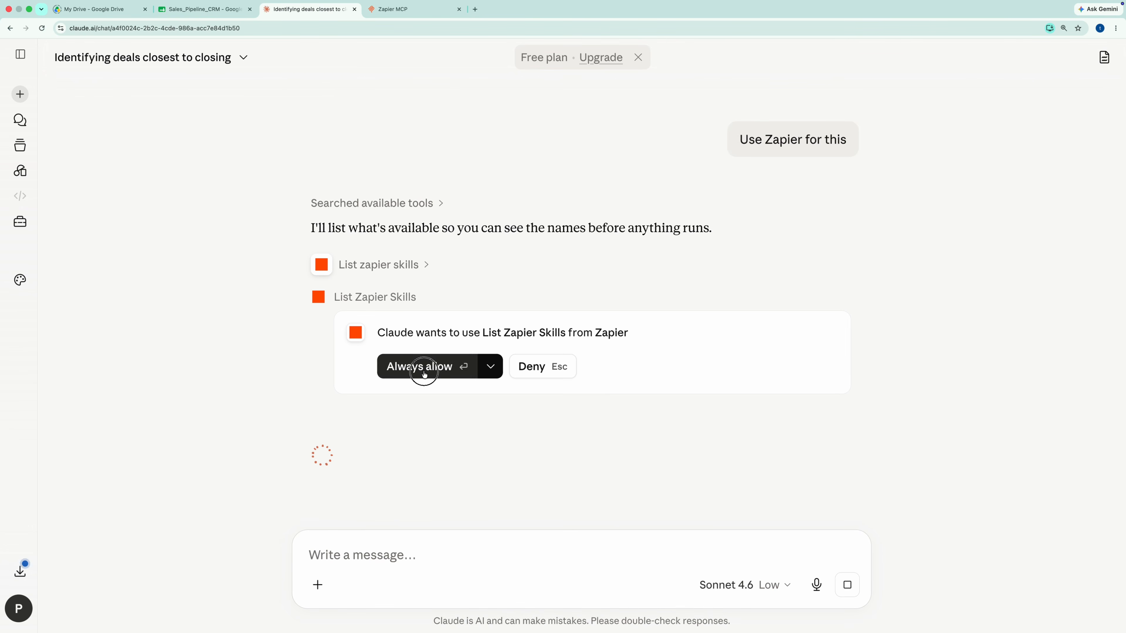
{"action": "left_click", "coordinate": [420, 375]}
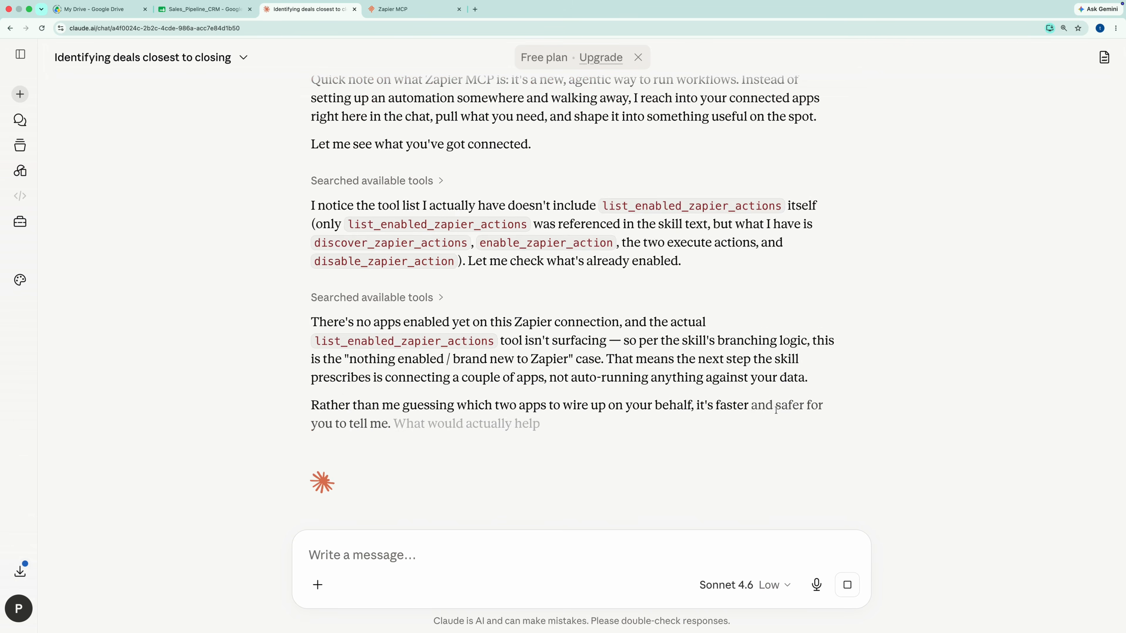
{"action": "left_click", "coordinate": [844, 296]}
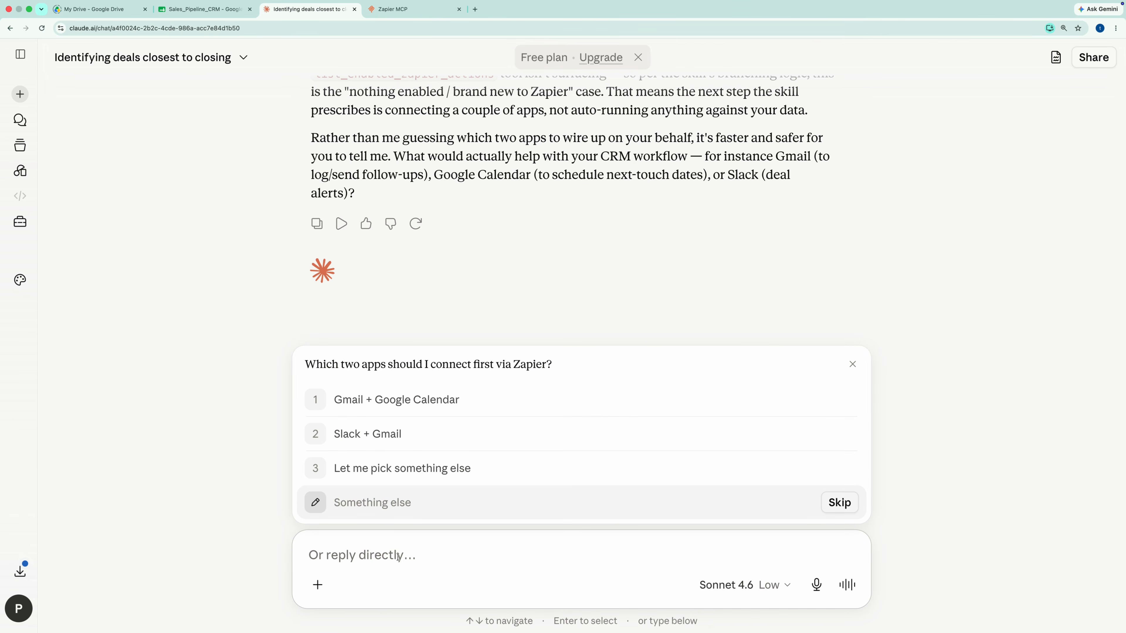
Reply "Google sheet mcp" to Claude, choose to enable the Google Sheets connector via Zapier, and always allow its Enable Action request.
{"action": "type", "text": "Google sheet mcp"}
{"action": "left_click", "coordinate": [846, 582]}
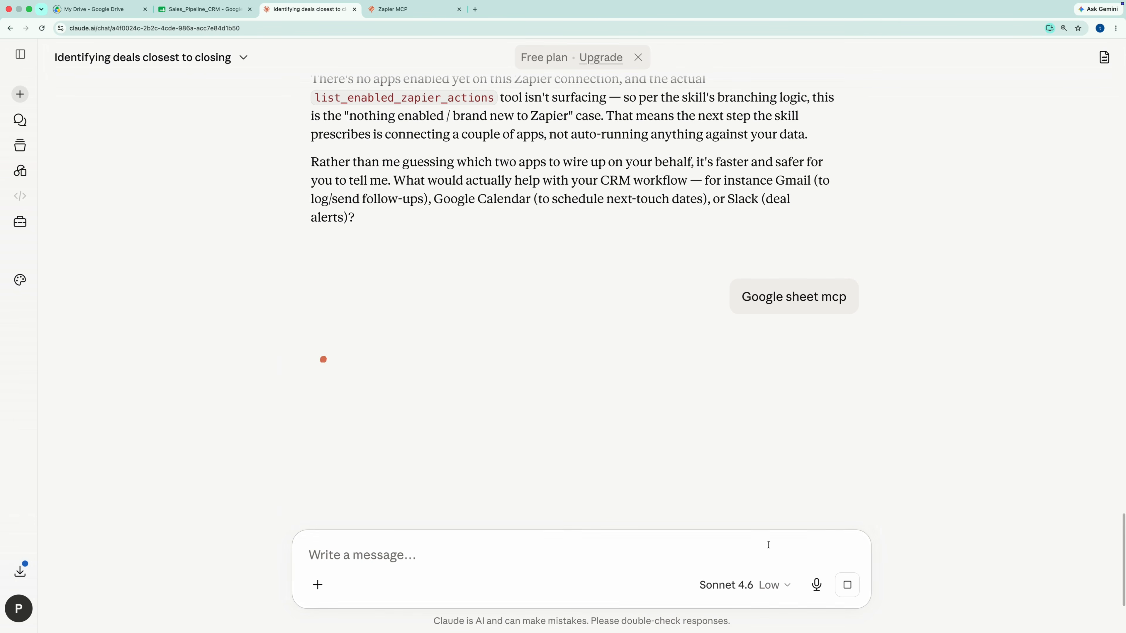
{"action": "left_click", "coordinate": [418, 465]}
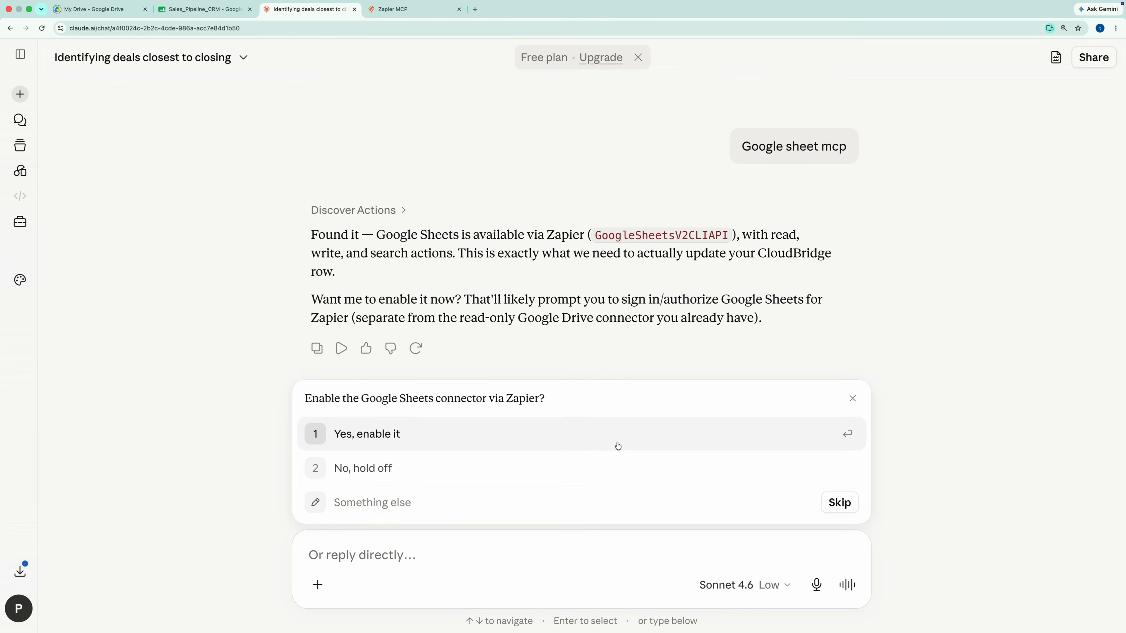
{"action": "left_click", "coordinate": [390, 434]}
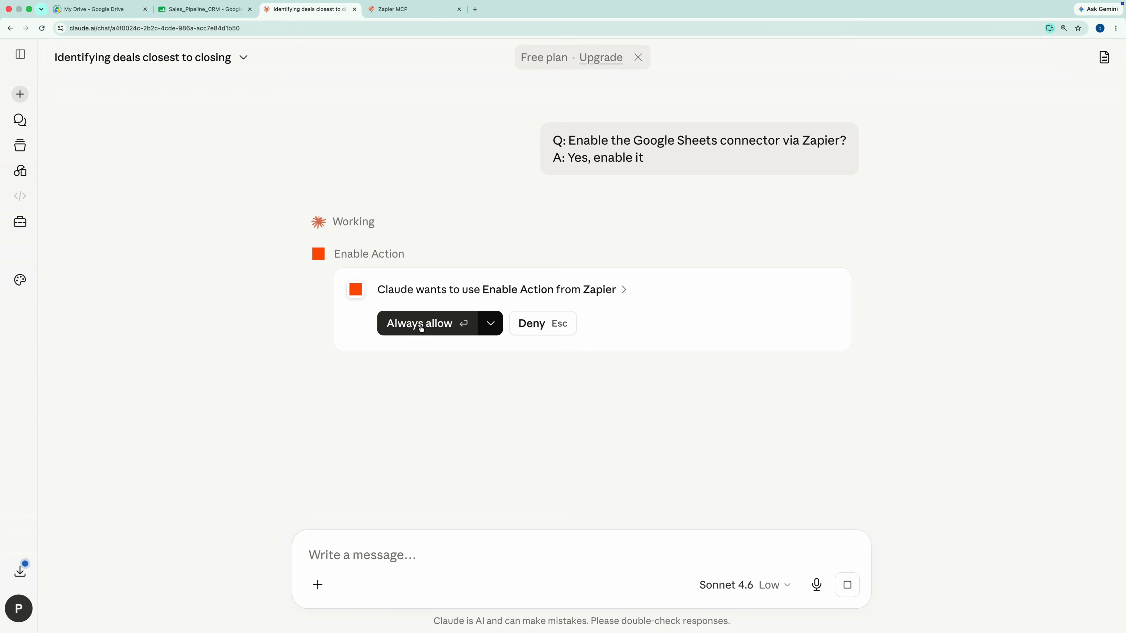
{"action": "left_click", "coordinate": [421, 327]}
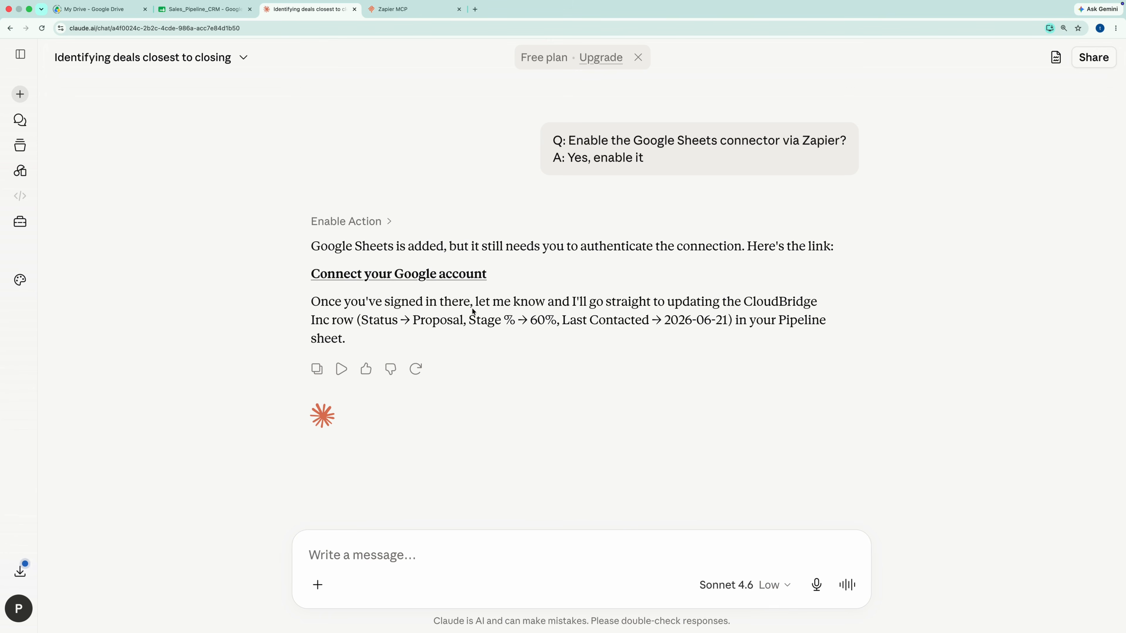
Open Claude's Google account connection link and authorize Zapier's Google Sheets connection with full access to Drive files and Sheets spreadsheets.
{"action": "left_click", "coordinate": [367, 276]}
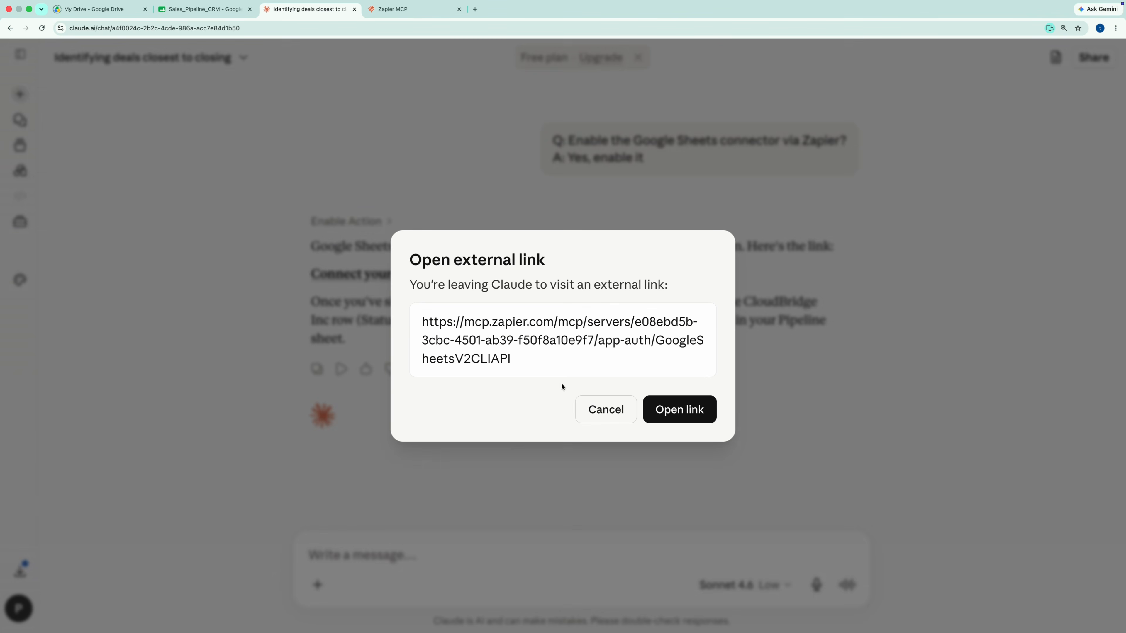
{"action": "left_click", "coordinate": [669, 409]}
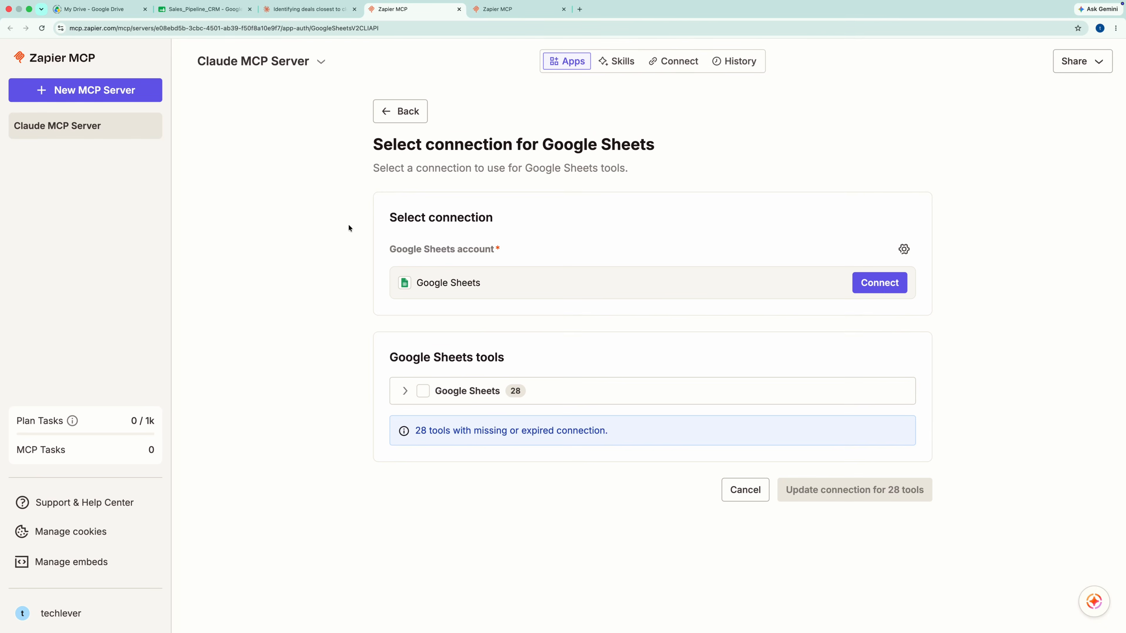
{"action": "left_click", "coordinate": [887, 283]}
{"action": "left_click", "coordinate": [536, 215]}
{"action": "left_click", "coordinate": [676, 283]}
{"action": "left_click", "coordinate": [818, 417]}
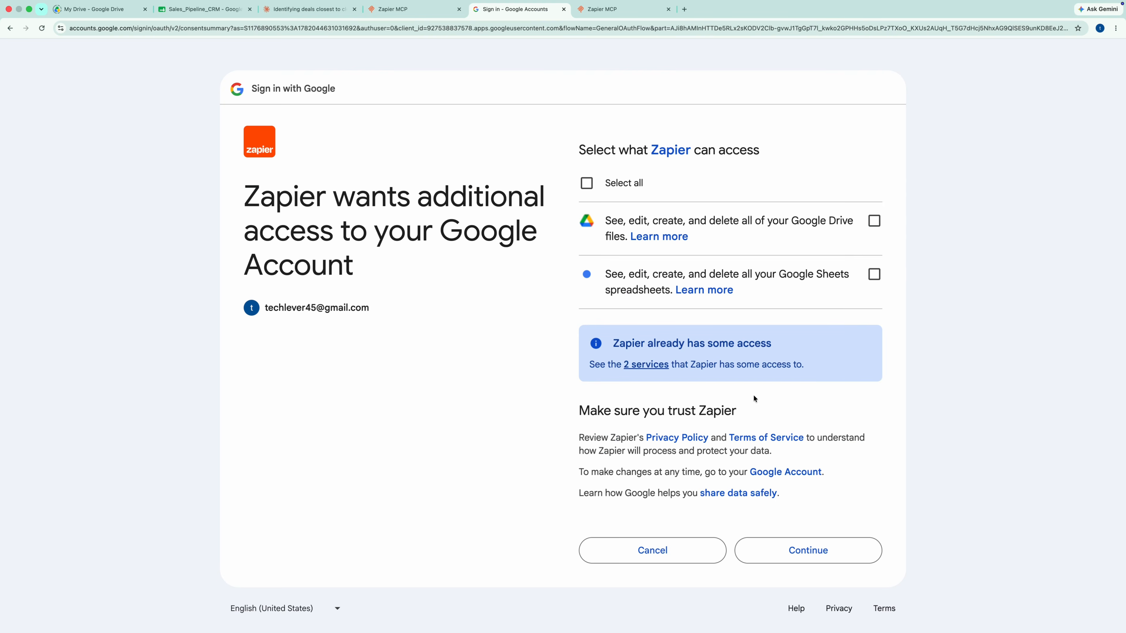
{"action": "left_click", "coordinate": [585, 183]}
{"action": "left_click", "coordinate": [811, 550]}
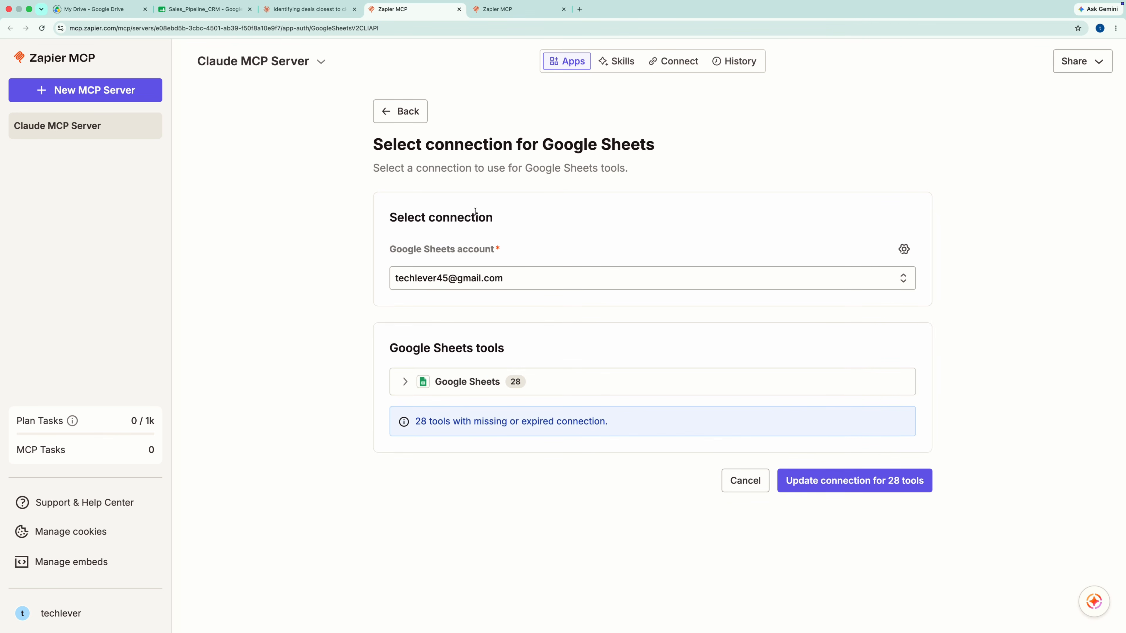
Review the Google Sheets tools in the Zapier MCP server and update the connection for all 28 tools.
{"action": "left_click", "coordinate": [488, 382]}
{"action": "scroll", "coordinate": [508, 304], "scroll_direction": "down", "scroll_amount": 5}
{"action": "scroll", "coordinate": [509, 304], "scroll_direction": "down", "scroll_amount": 3}
{"action": "scroll", "coordinate": [509, 303], "scroll_direction": "down", "scroll_amount": 10}
{"action": "left_click", "coordinate": [844, 608]}
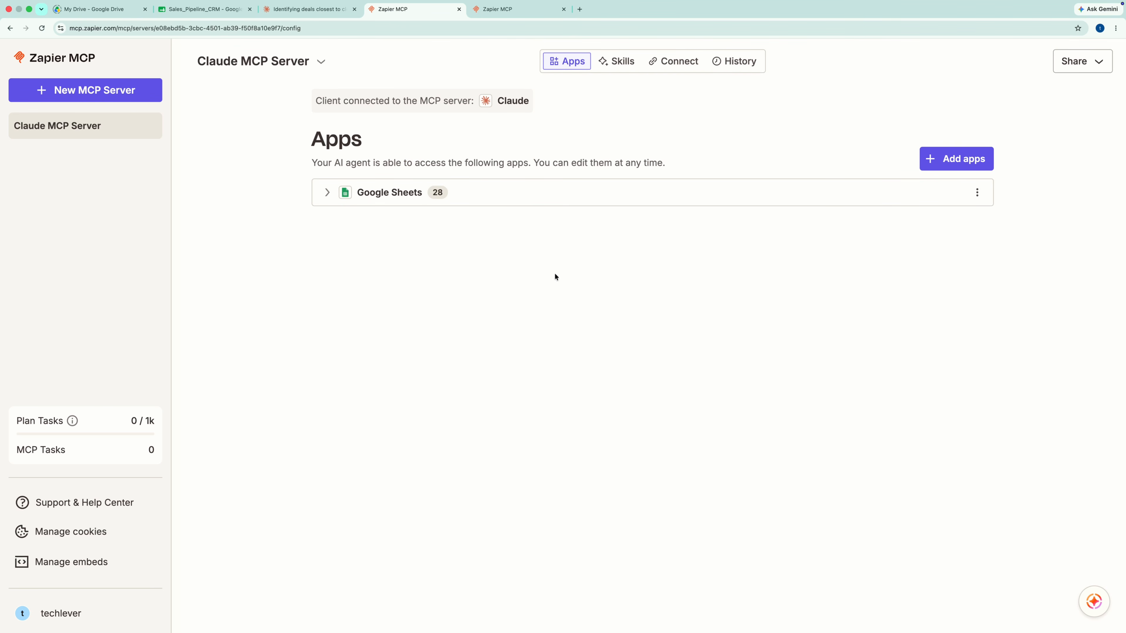
Switch back to the Claude chat, send "Yes I have connected. Continue" and always allow the Execute Read Action request.
{"action": "left_click", "coordinate": [318, 13]}
{"action": "type", "text": "Yes"}
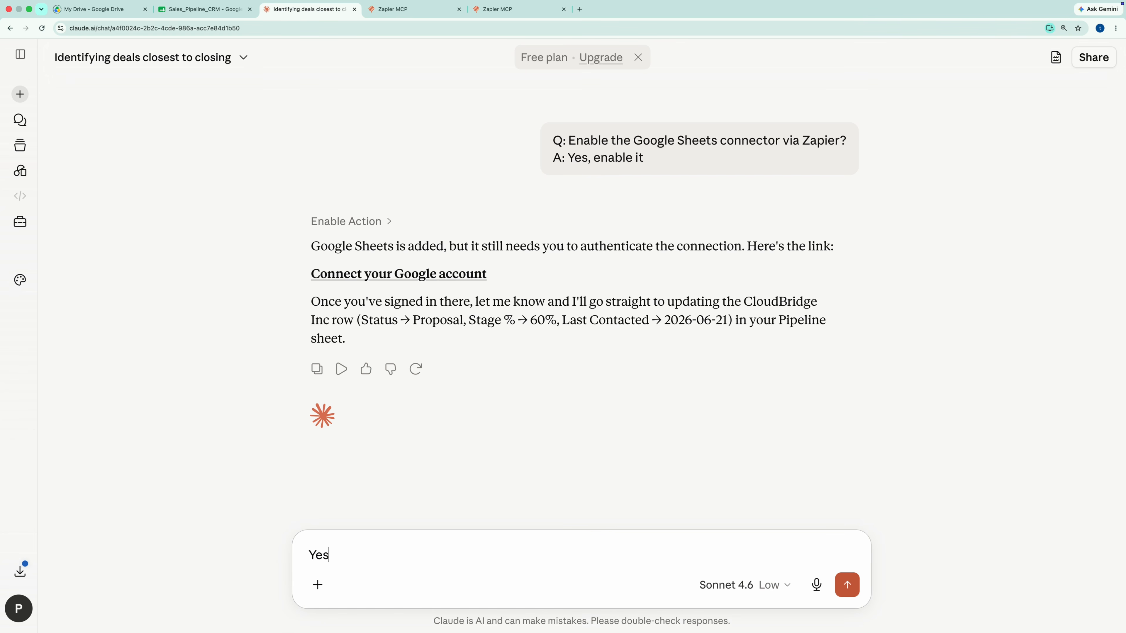
{"action": "type", "text": " I have connected. Continue"}
{"action": "key", "text": "Return"}
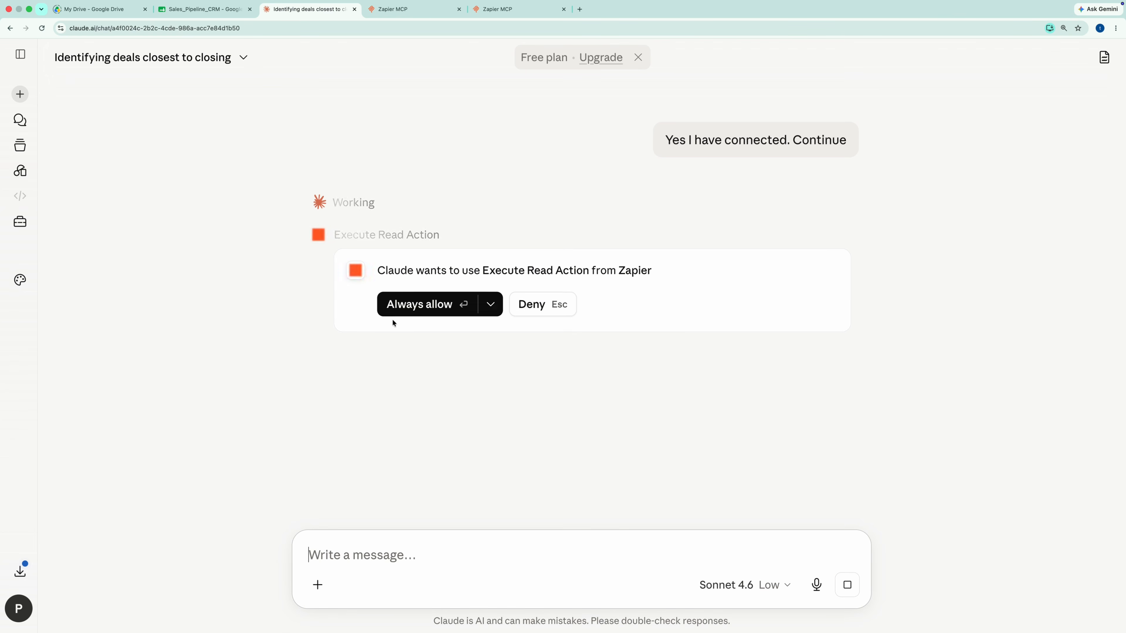
{"action": "left_click", "coordinate": [426, 306]}
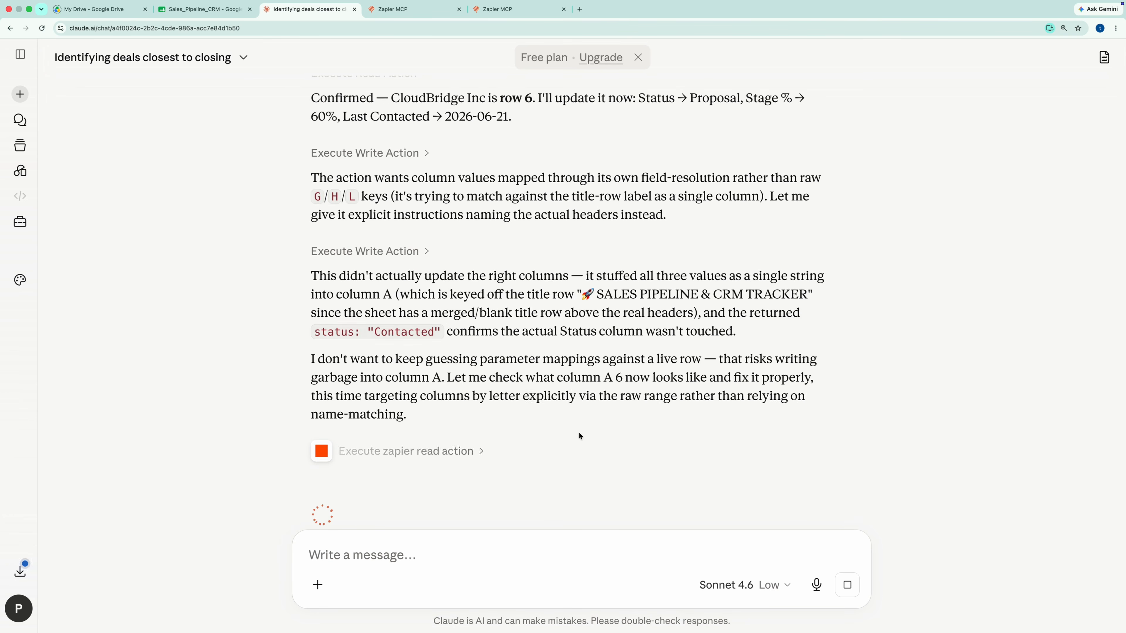
Show the Sales_Pipeline_CRM sheet and the Claude chat in split view, reverse the two views, and review the CloudBridge Inc row.
{"action": "right_click", "coordinate": [204, 22]}
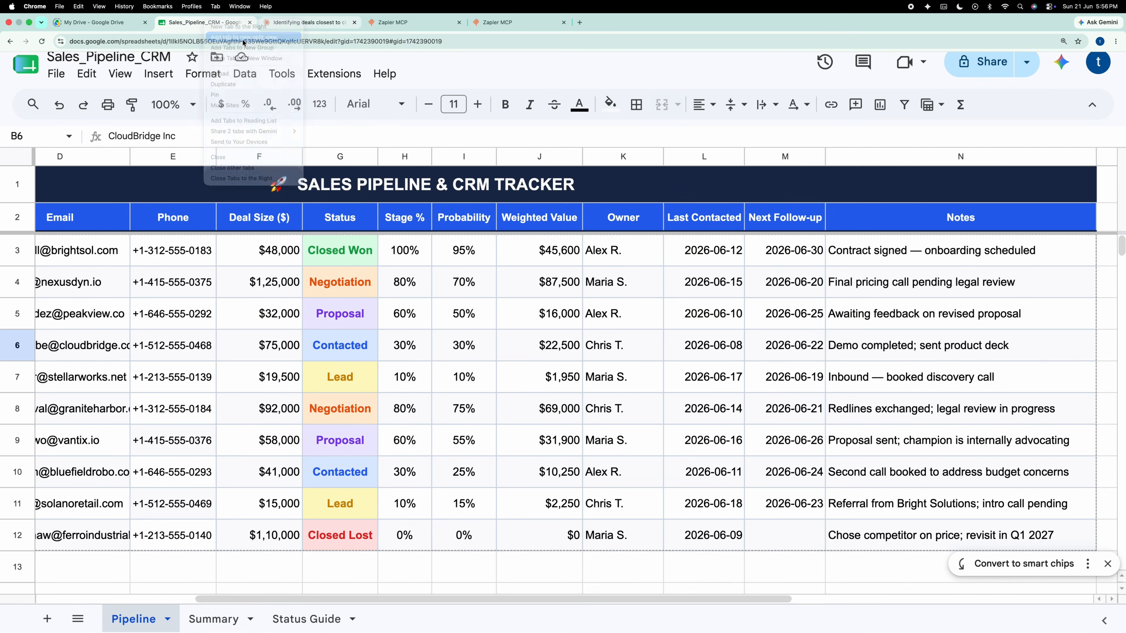
{"action": "left_click", "coordinate": [244, 37]}
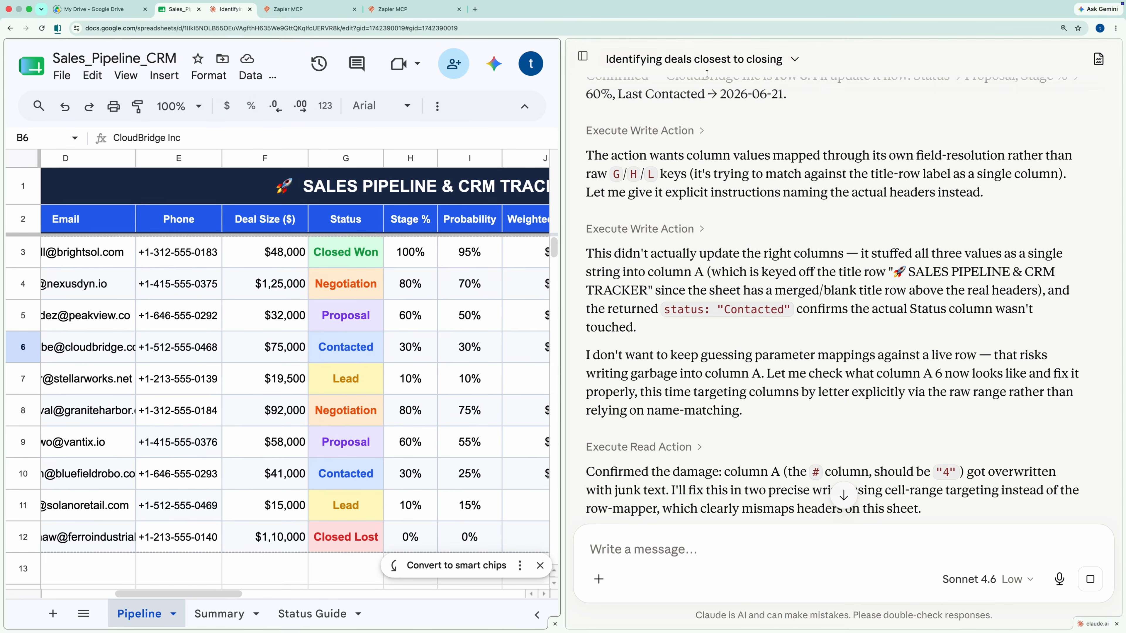
{"action": "left_click", "coordinate": [59, 28]}
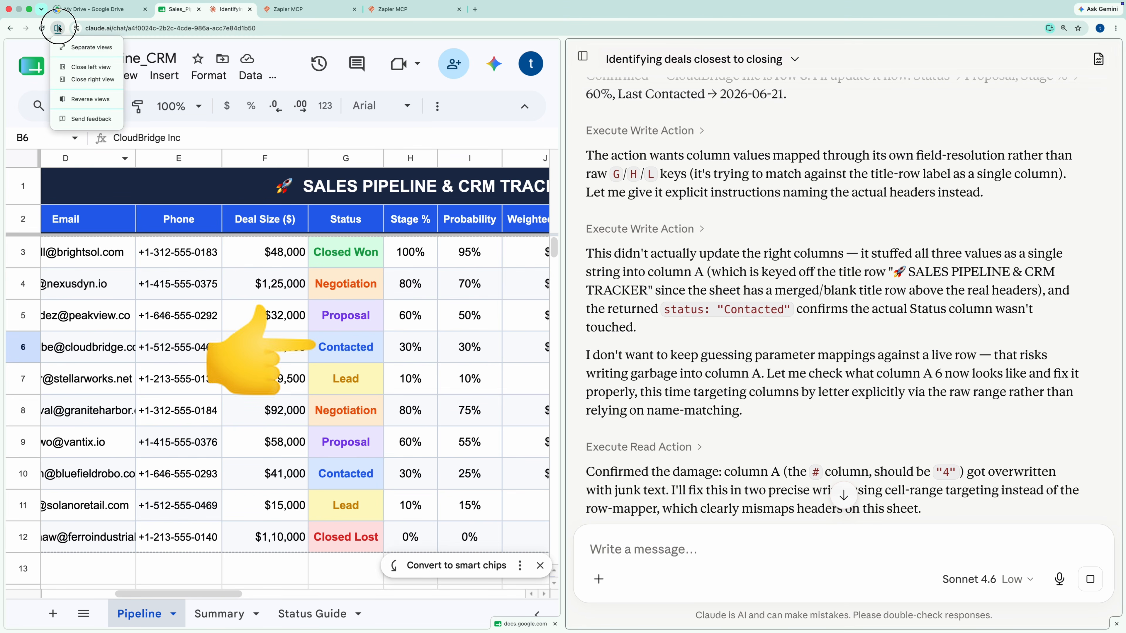
{"action": "left_click", "coordinate": [74, 99]}
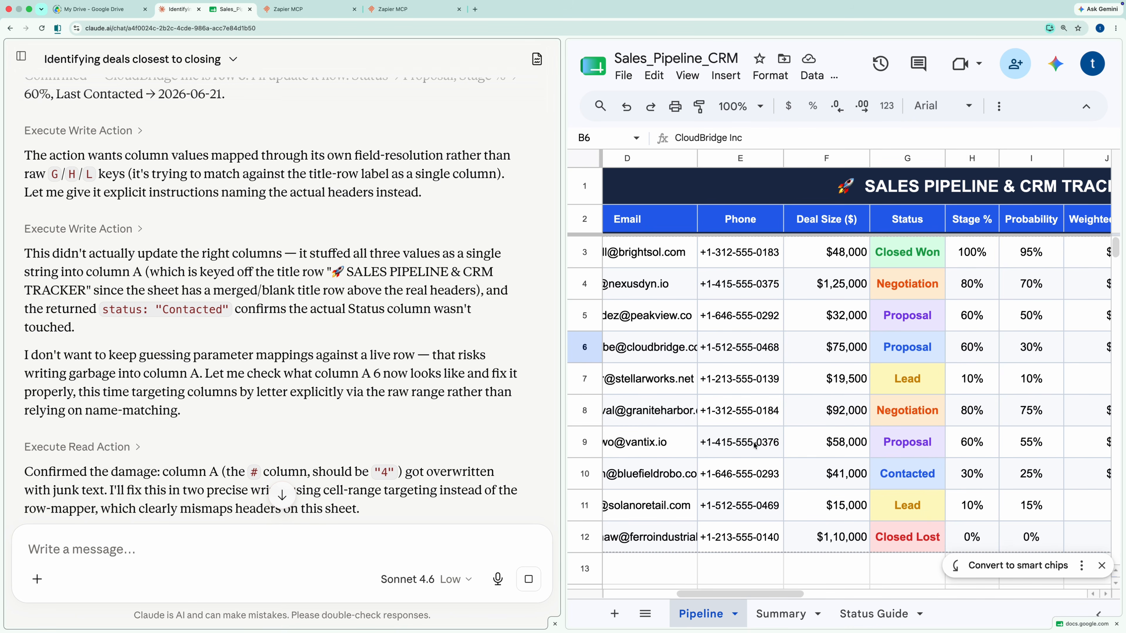
{"action": "left_click_drag", "start_coordinate": [731, 594], "coordinate": [639, 592]}
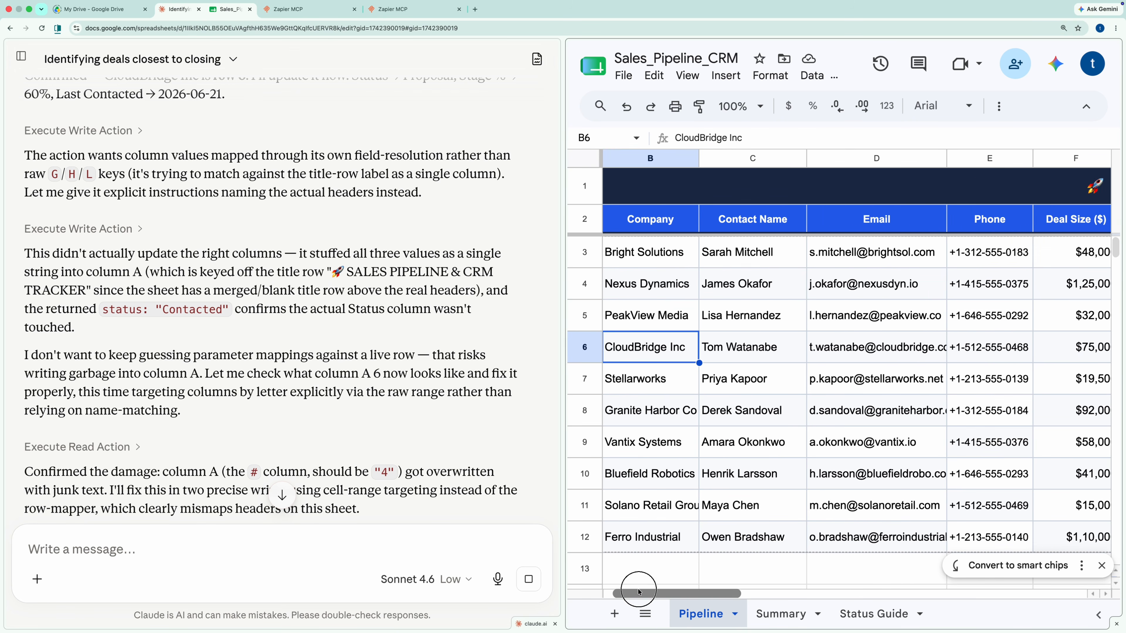
{"action": "scroll", "coordinate": [269, 352], "scroll_direction": "down", "scroll_amount": 10}
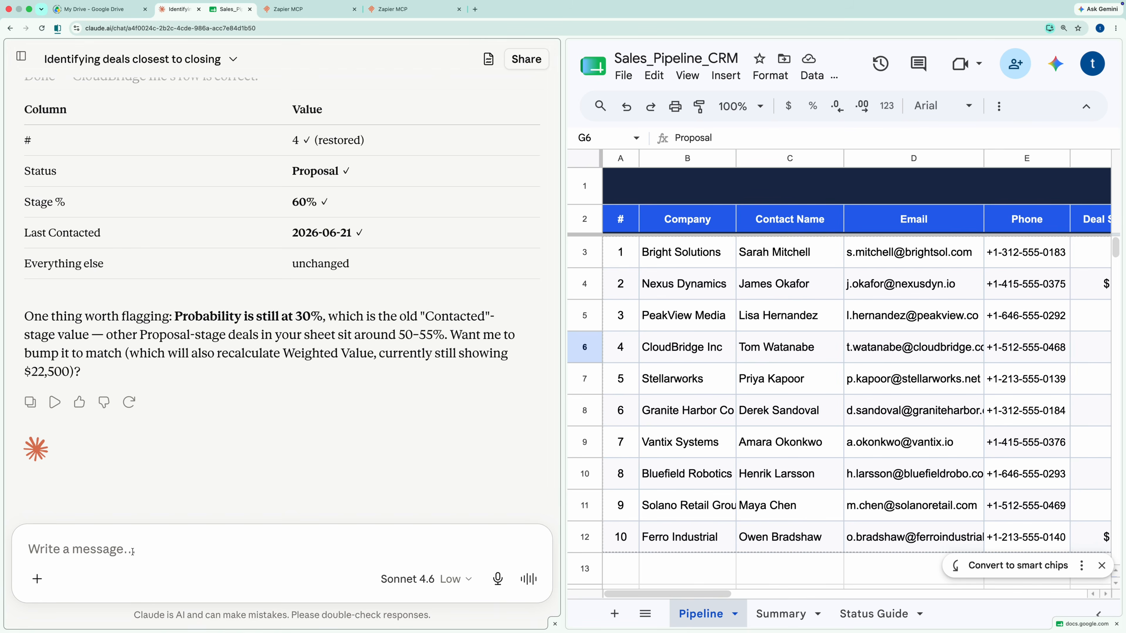
Ask Claude to add an Alpha Corp row with the contact's name, $55,000 deal size, Proposal status, owner and today's date, and check it in the sheet.
{"action": "key", "text": "ctrl+v"}
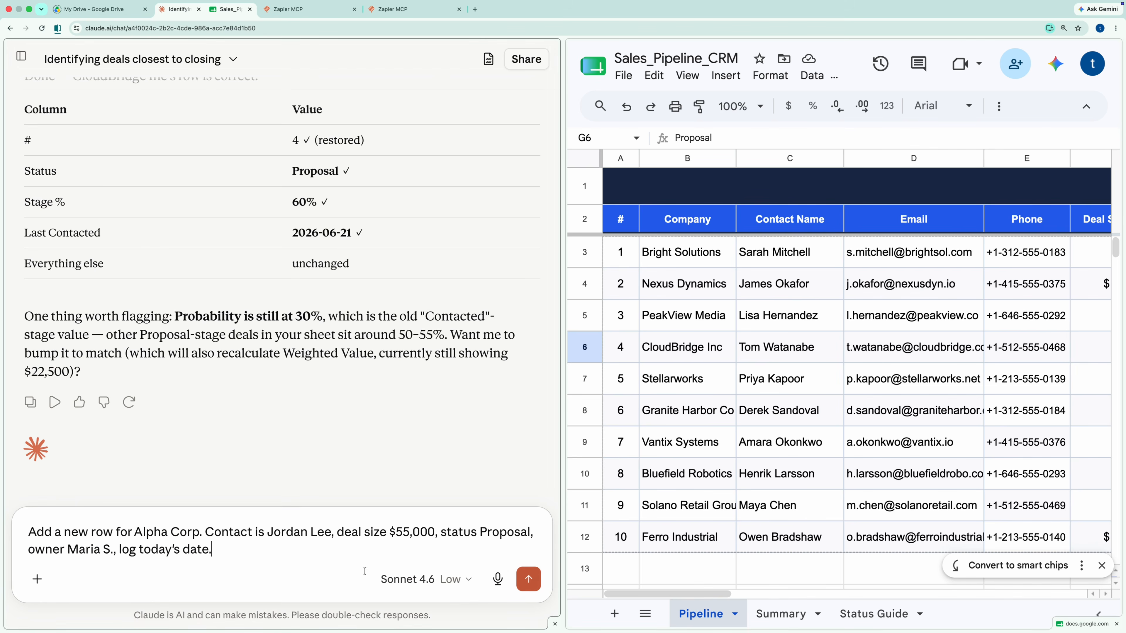
{"action": "left_click", "coordinate": [530, 580]}
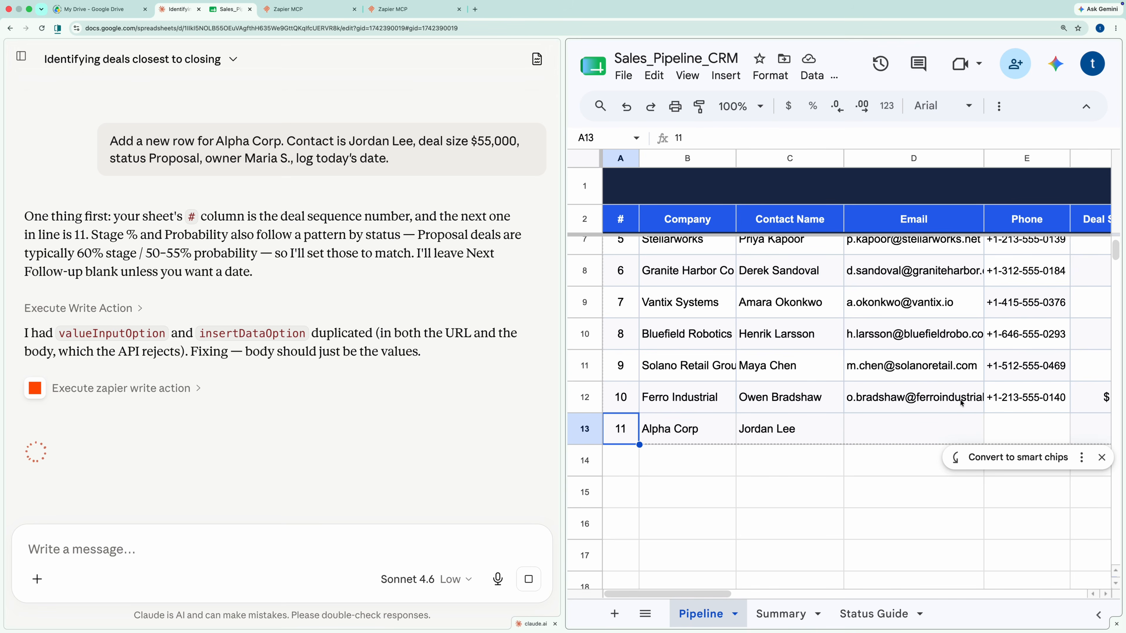
{"action": "left_click", "coordinate": [677, 437]}
{"action": "left_click", "coordinate": [766, 430]}
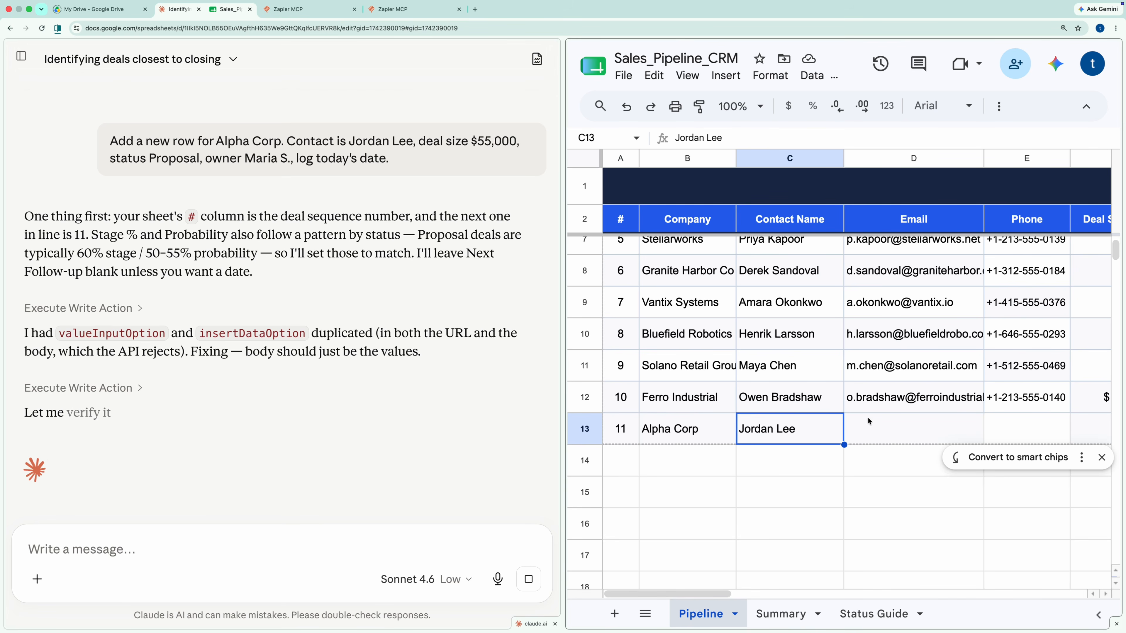
{"action": "left_click", "coordinate": [694, 594]}
{"action": "mouse_move", "coordinate": [694, 594]}
{"action": "left_mouse_down"}
{"action": "mouse_move", "coordinate": [950, 595]}
{"action": "mouse_move", "coordinate": [677, 590]}
{"action": "left_mouse_up"}
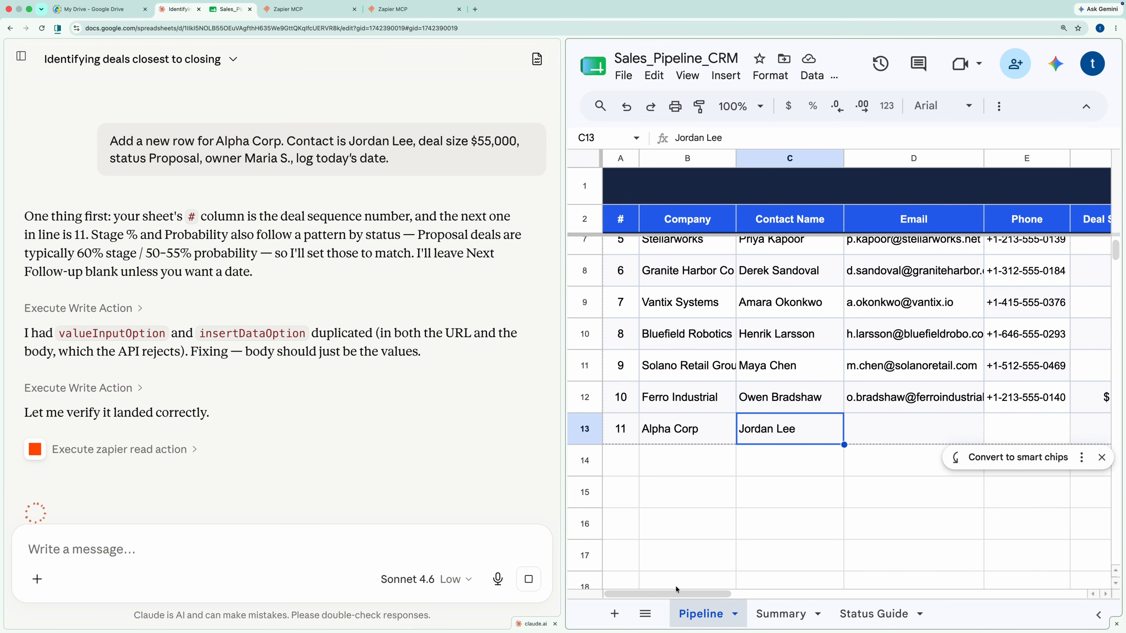
{"action": "left_click", "coordinate": [693, 429]}
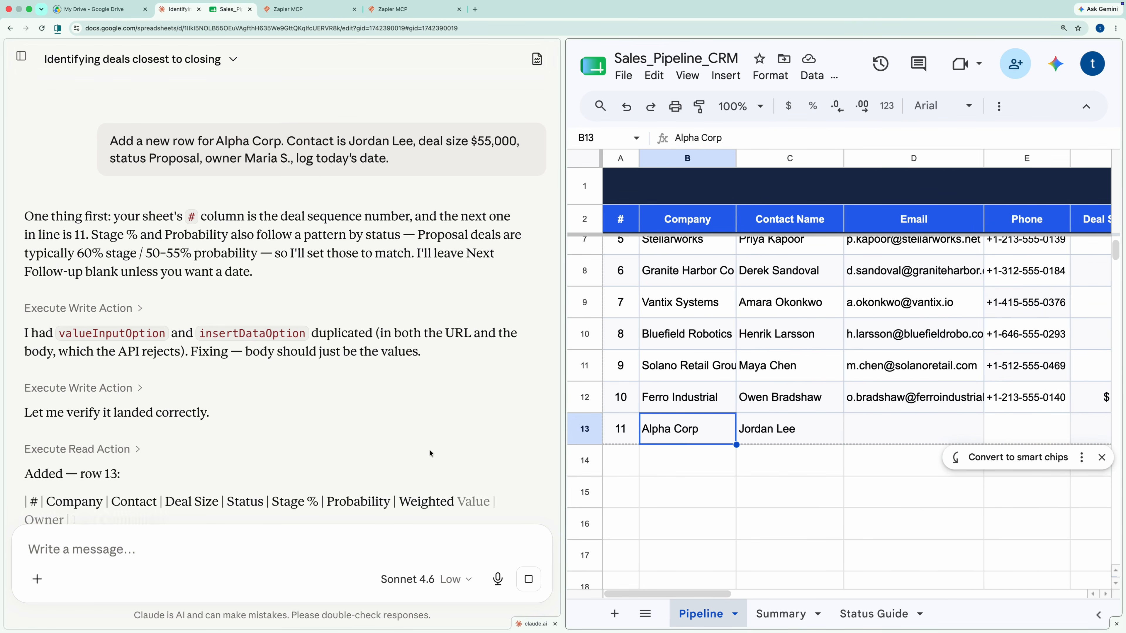